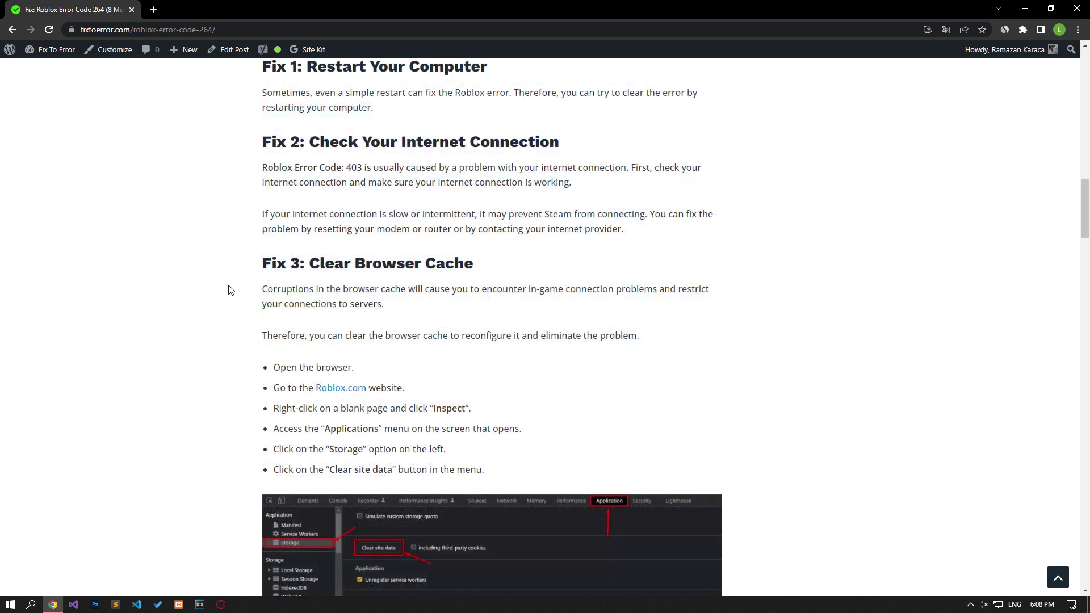
Step: Open the Start menu's Power options to show the Restart option
left_click(11, 604)
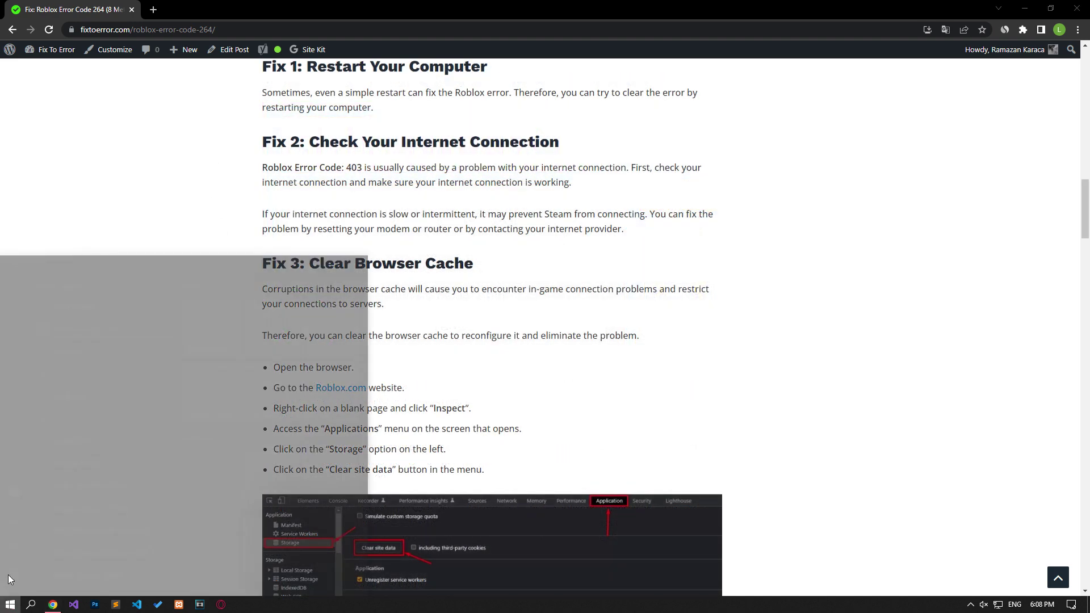
left_click(13, 581)
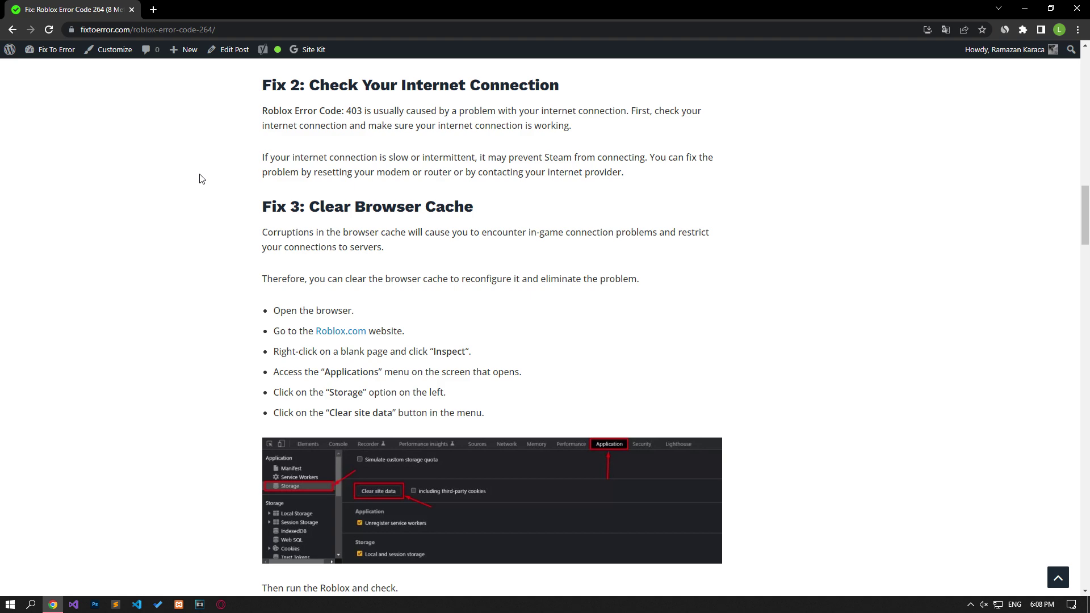
scroll(200, 178, "down", 2)
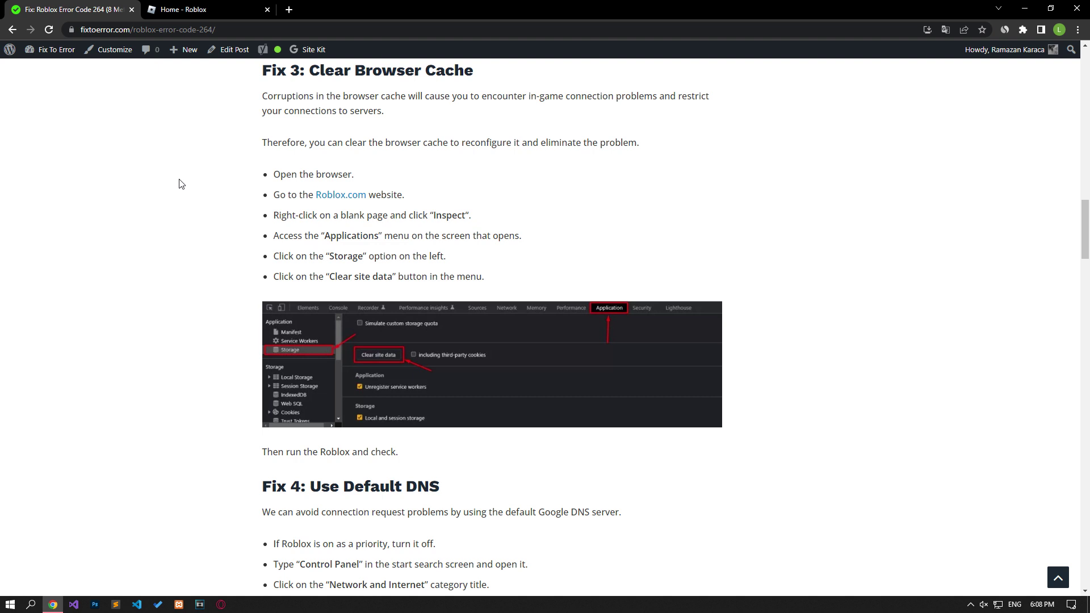
Step: Clear roblox.com's site data in DevTools Application storage, then reload the Roblox page
left_click(173, 9)
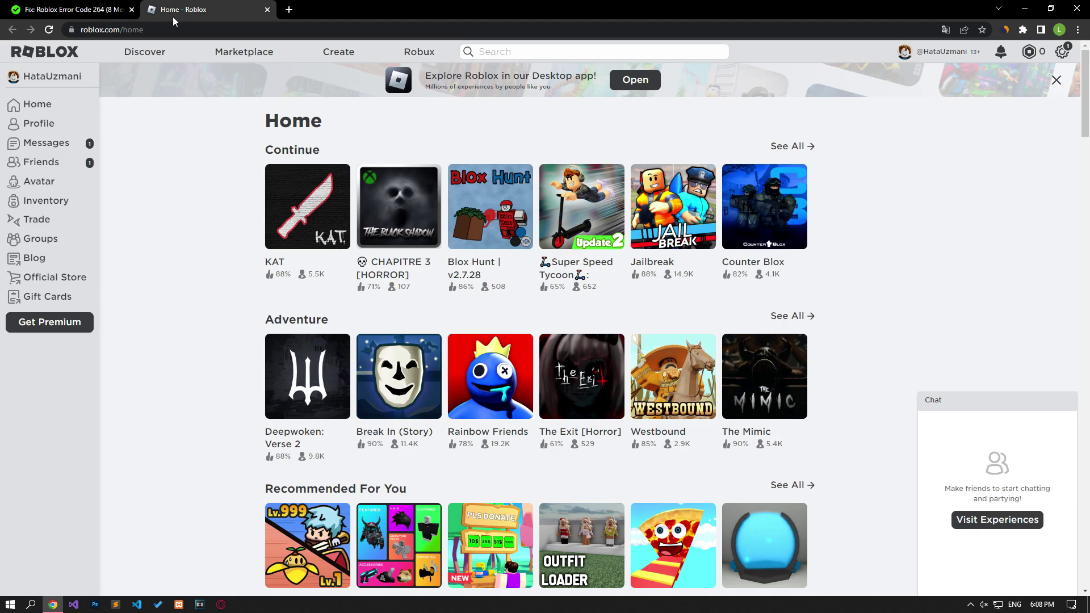
right_click(182, 142)
left_click(218, 350)
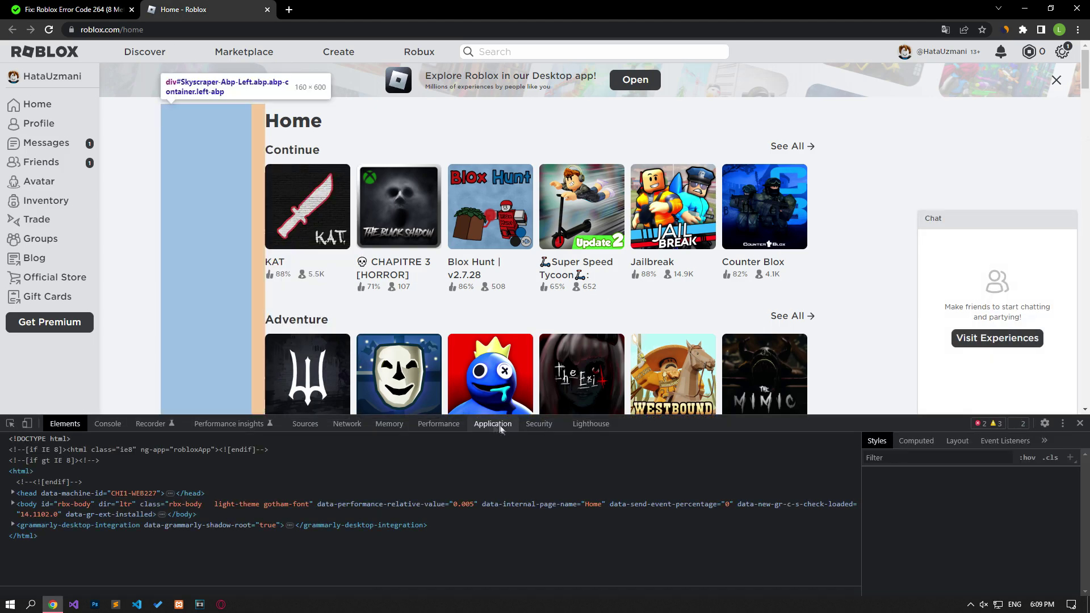
left_click(493, 423)
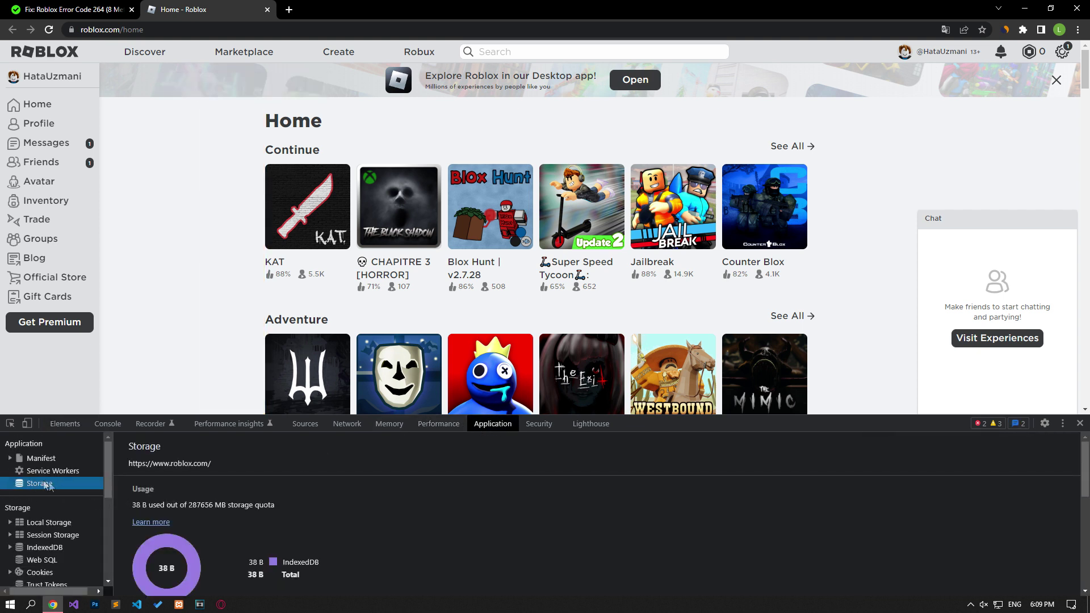
scroll(445, 494, "down", 3)
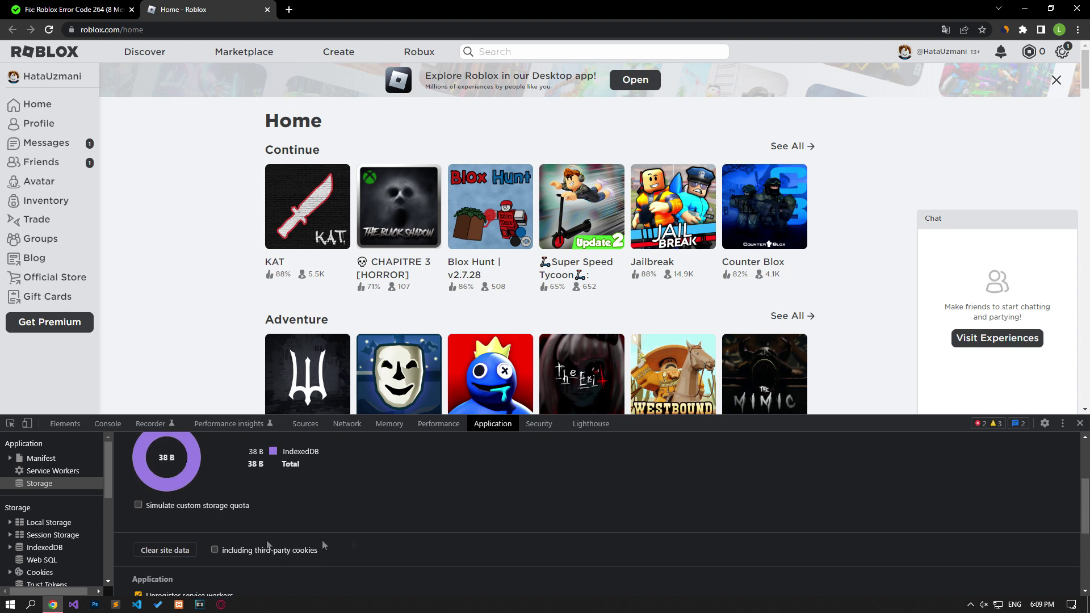
left_click(165, 550)
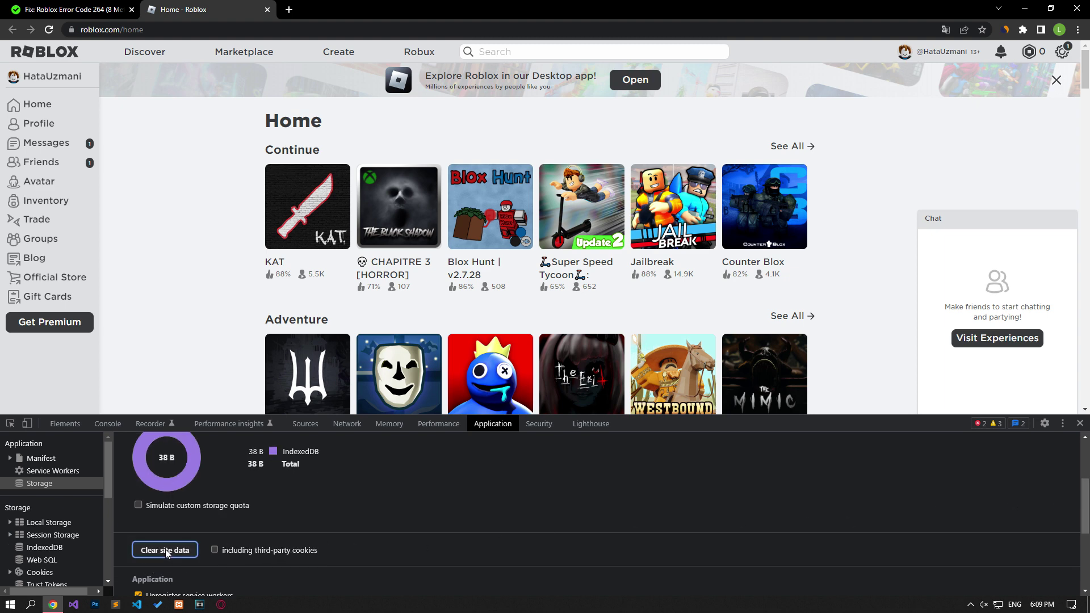
left_click(1078, 424)
key("F5")
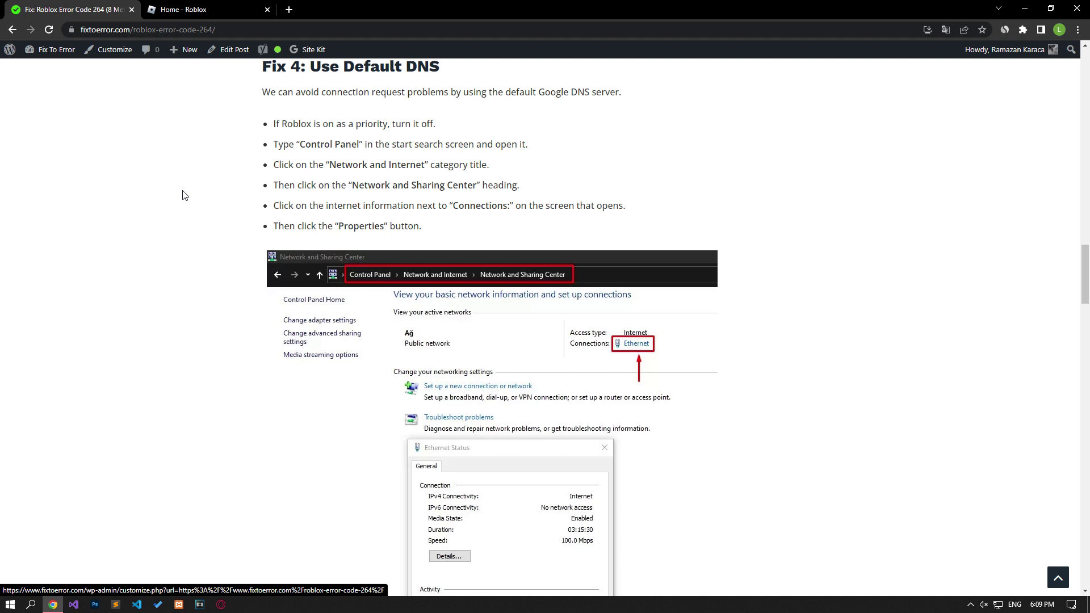
Step: Launch Control Panel from Windows search
key("super")
type("control")
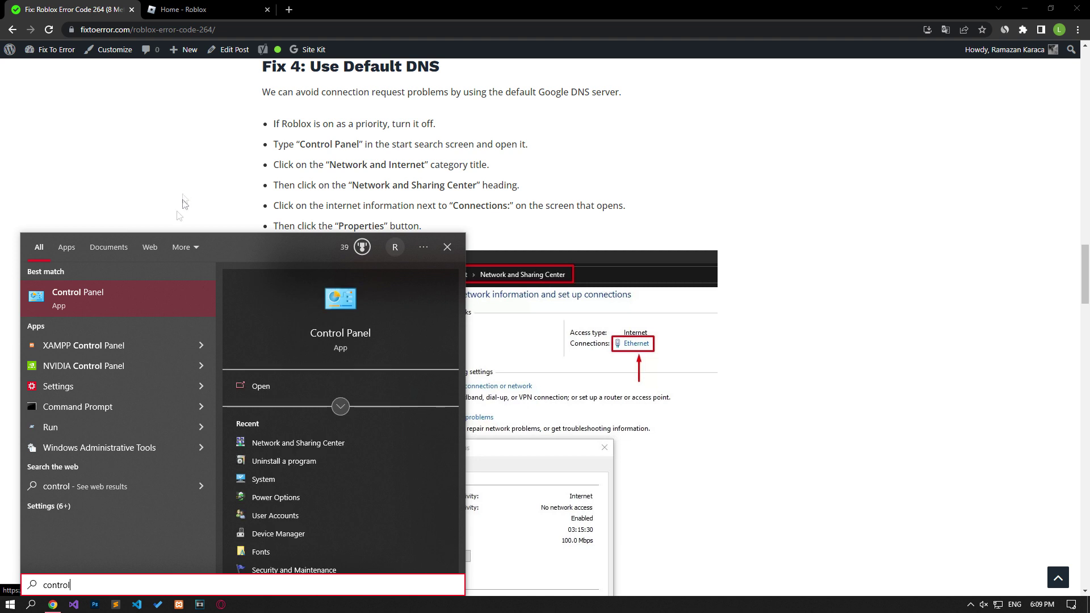
left_click(113, 292)
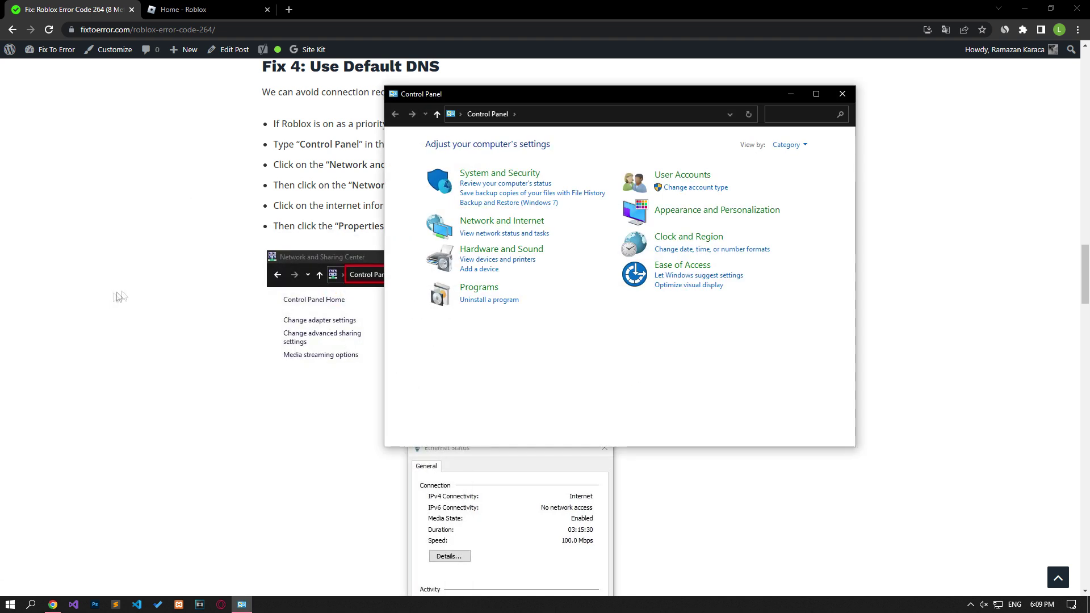
Step: Set Ethernet's IPv4 DNS servers to 8.8.8.8 and 8.8.4.4 via Network and Sharing Center
left_click(532, 226)
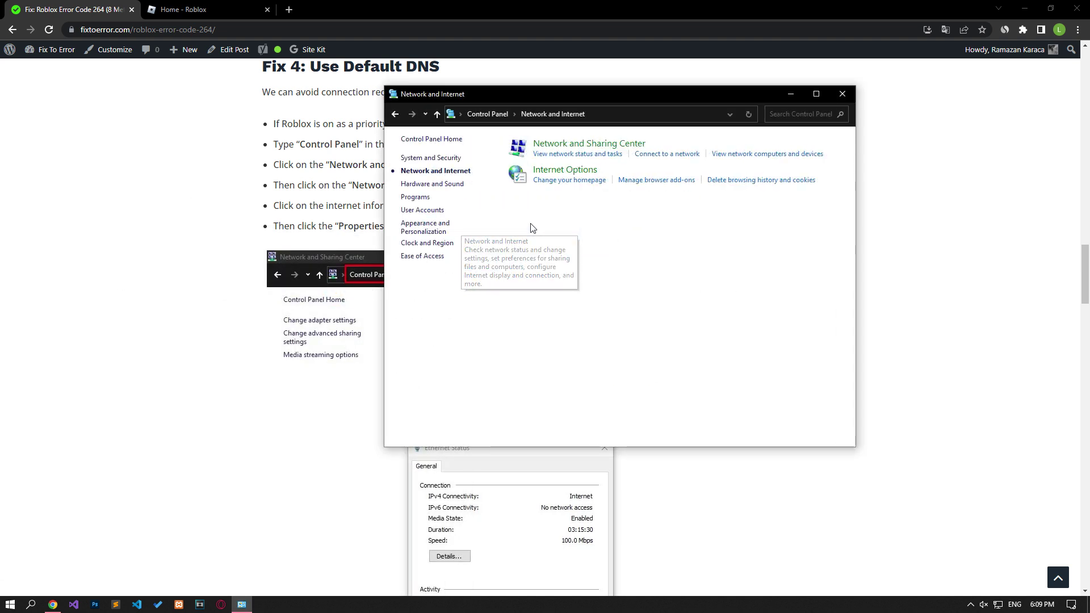
left_click(629, 146)
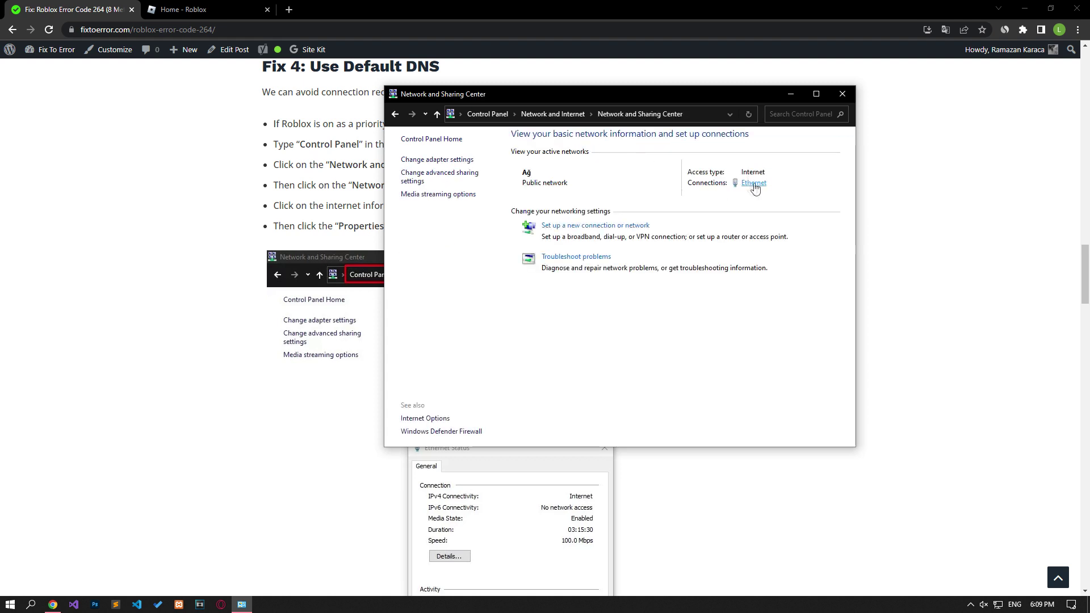
left_click(754, 184)
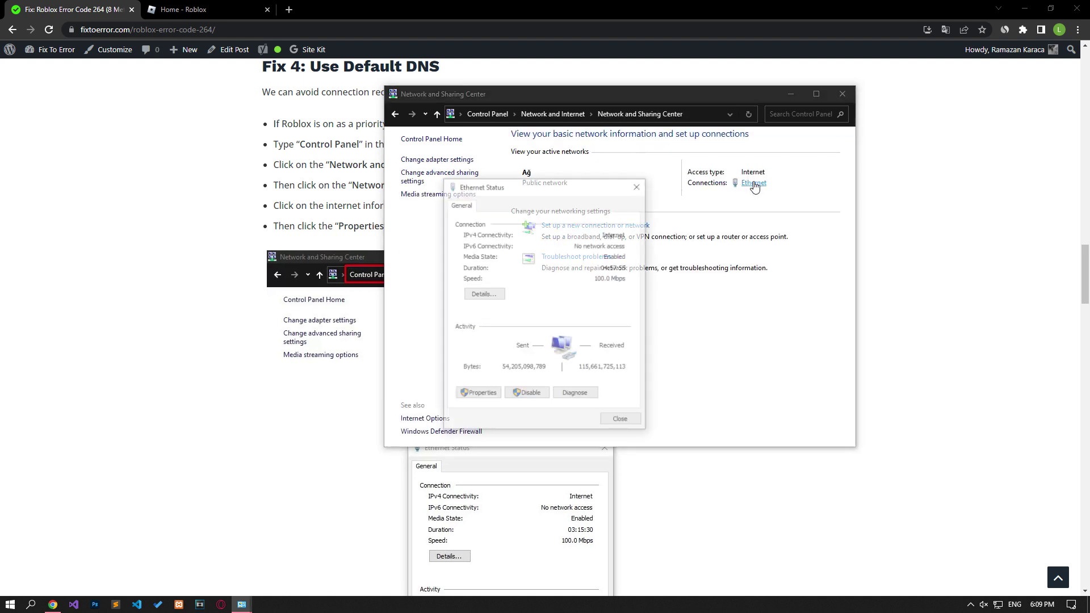
left_click(481, 395)
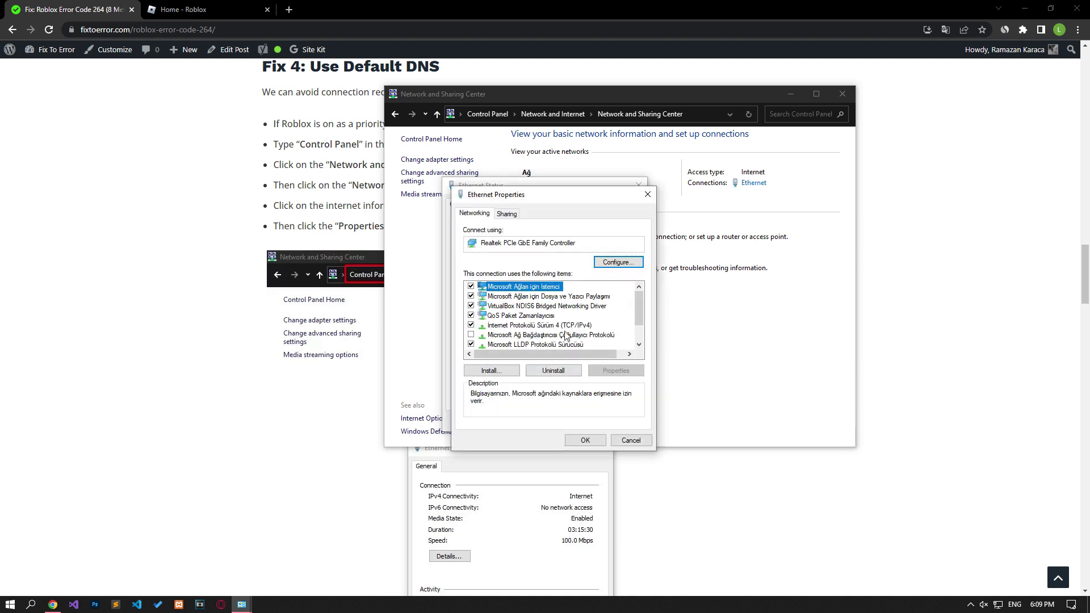
left_click(538, 326)
double_click(539, 325)
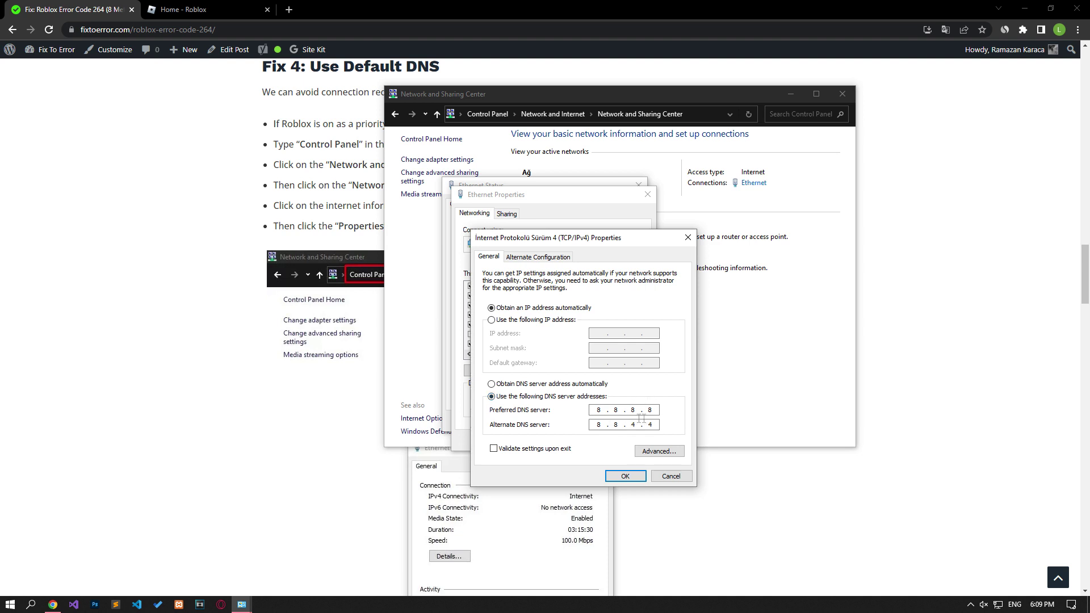
left_click(491, 384)
left_click(491, 397)
left_click(624, 477)
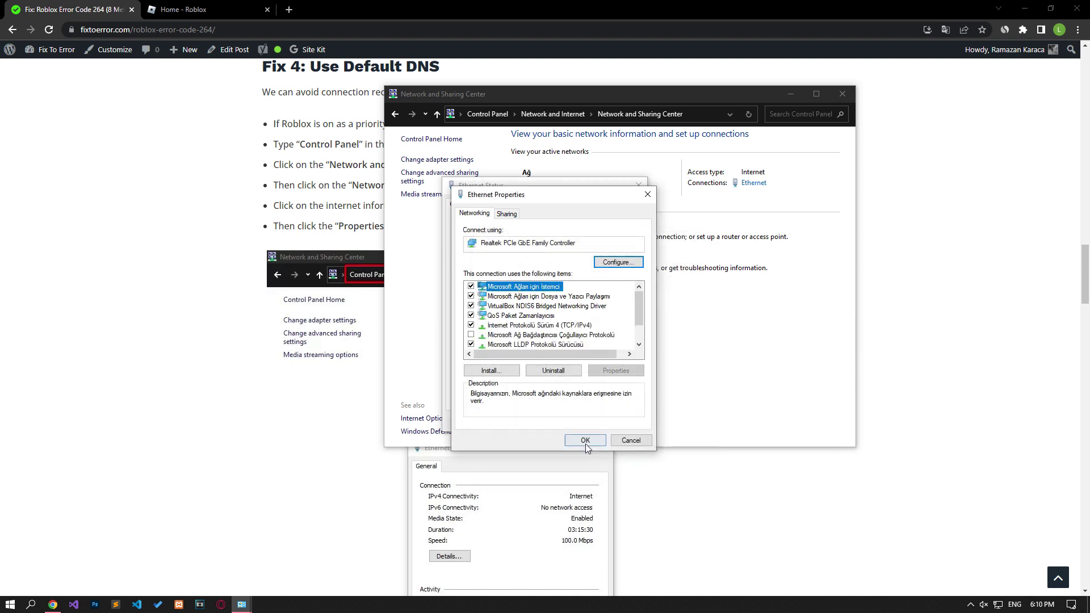
left_click(585, 440)
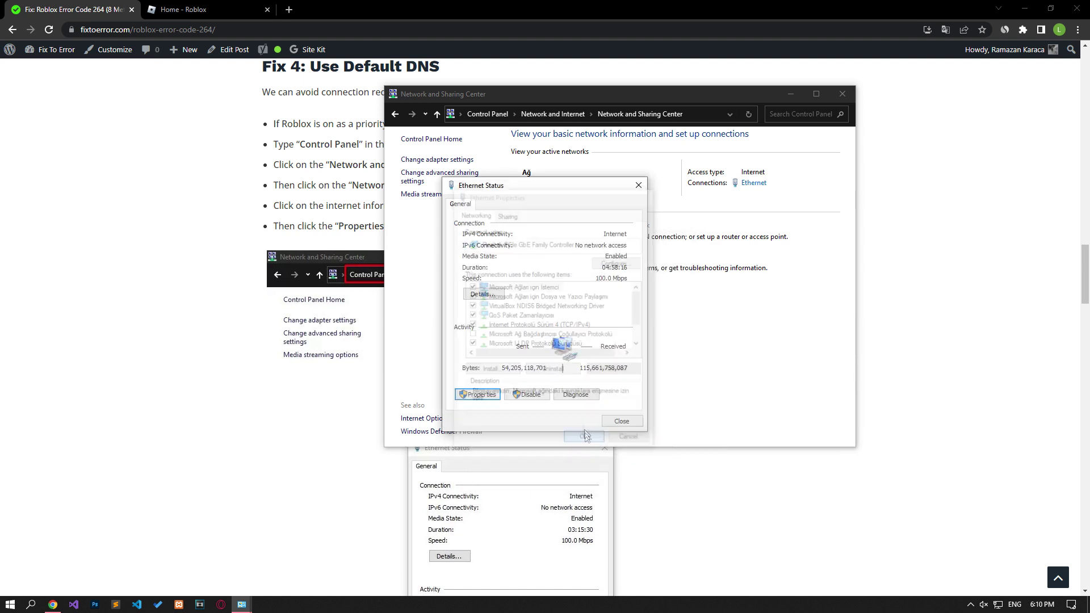
Step: Uncheck TCP/IPv6 in Ethernet properties, then close the status and Sharing Center windows
left_click(620, 421)
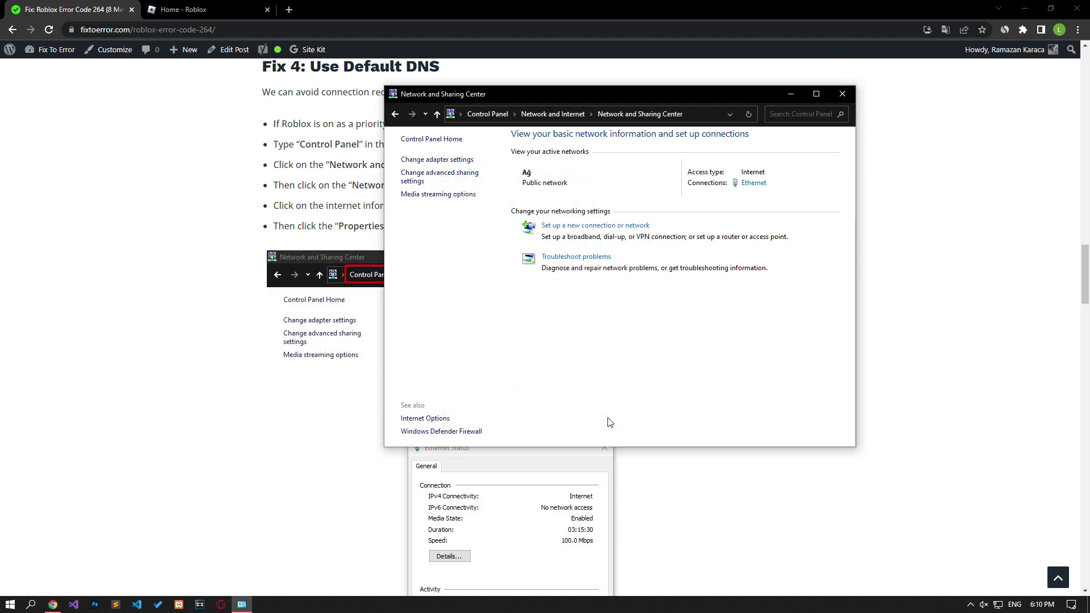
left_click(755, 182)
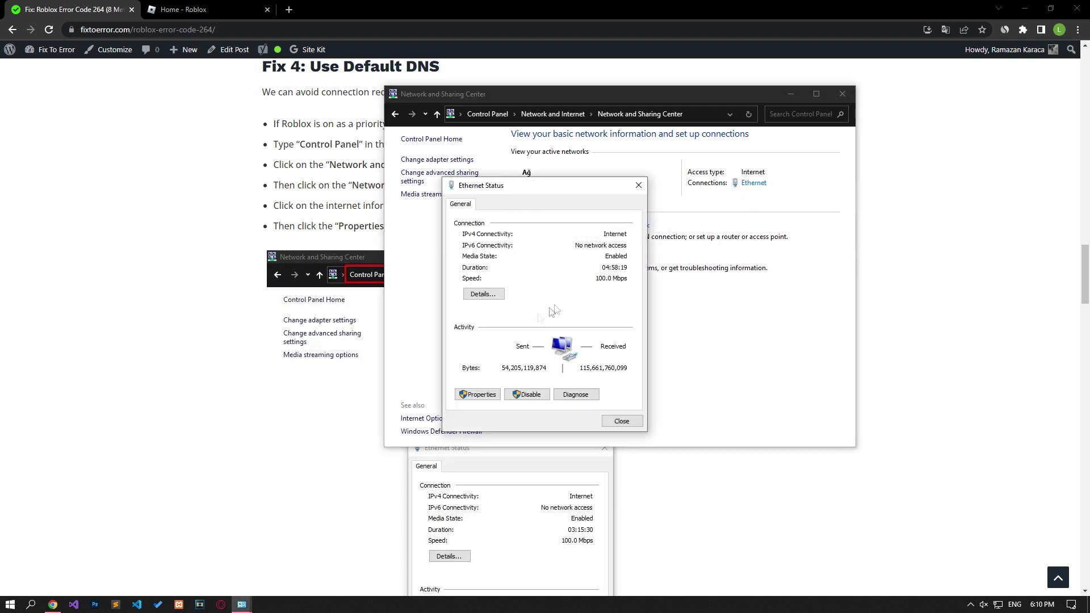
left_click(477, 394)
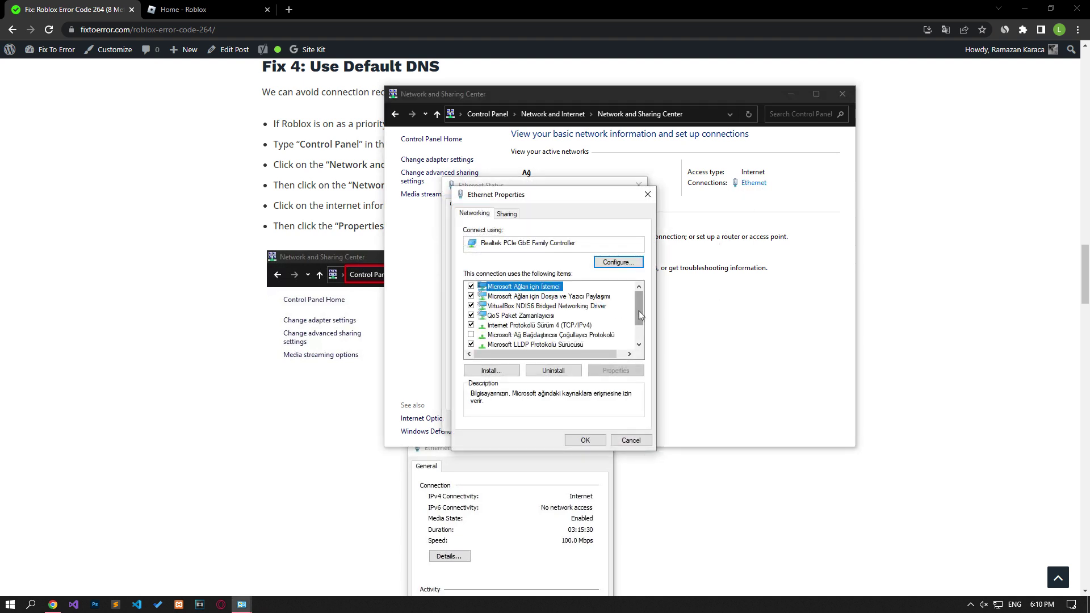
left_click_drag(639, 307, 639, 322)
left_click(539, 334)
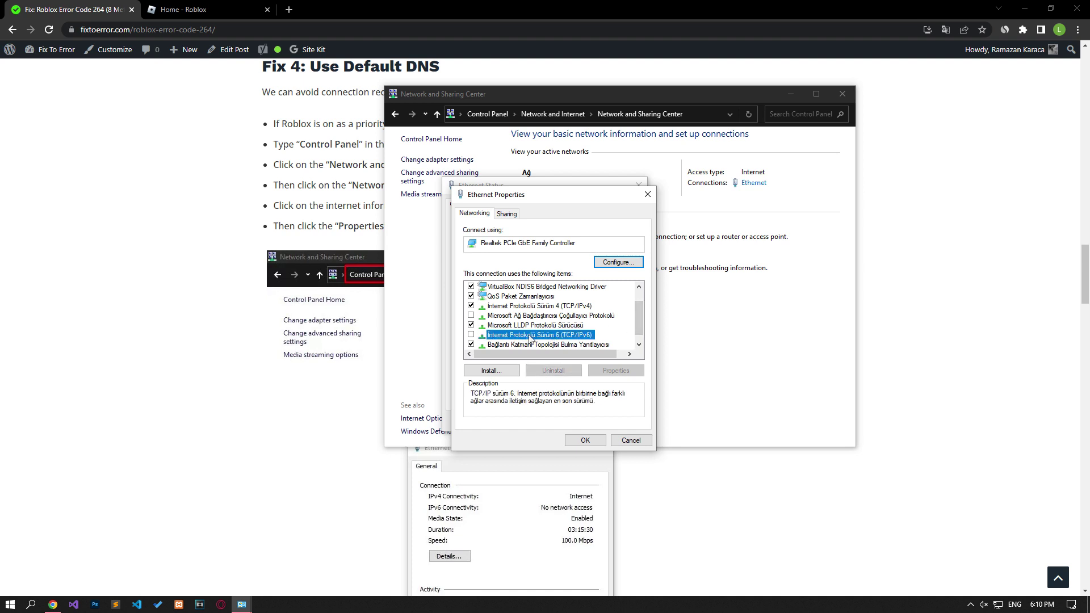
left_click(470, 335)
left_click(585, 439)
left_click(620, 421)
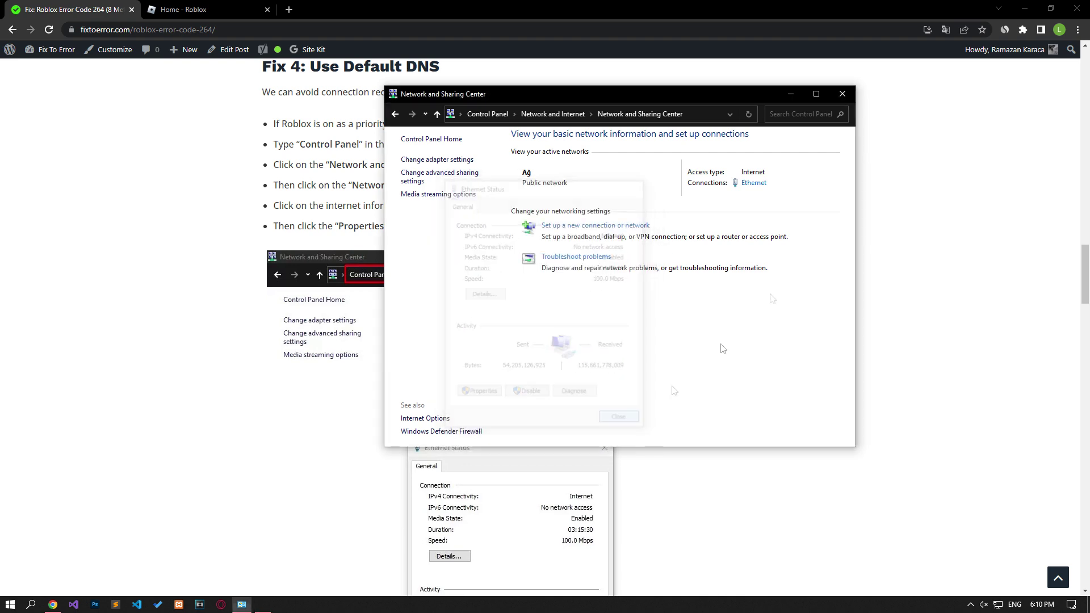
left_click(842, 94)
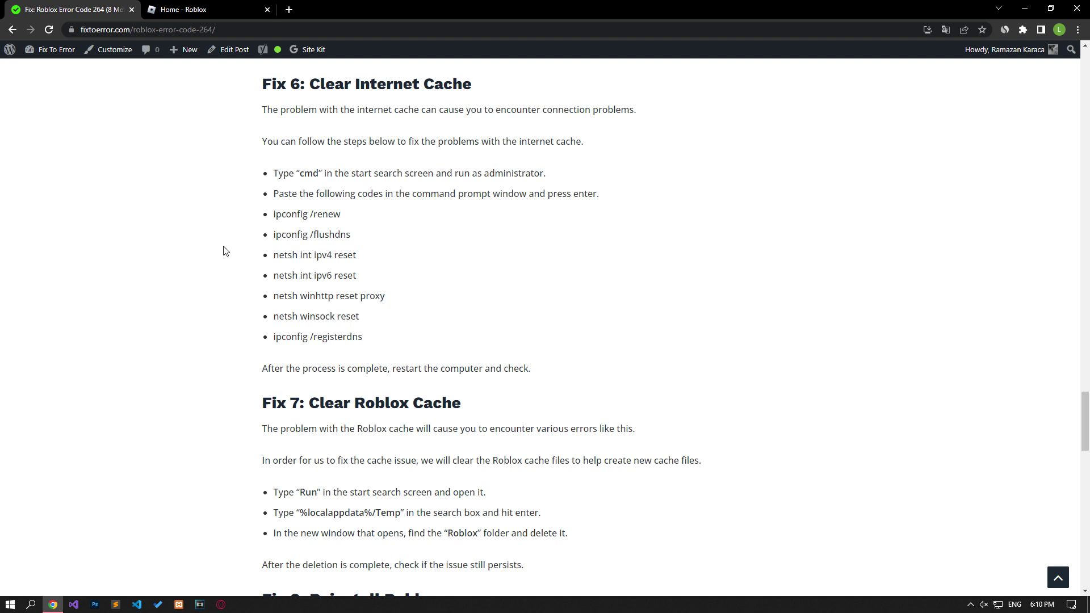
Step: Run the ipconfig and netsh network reset commands in an administrator Command Prompt
key("super")
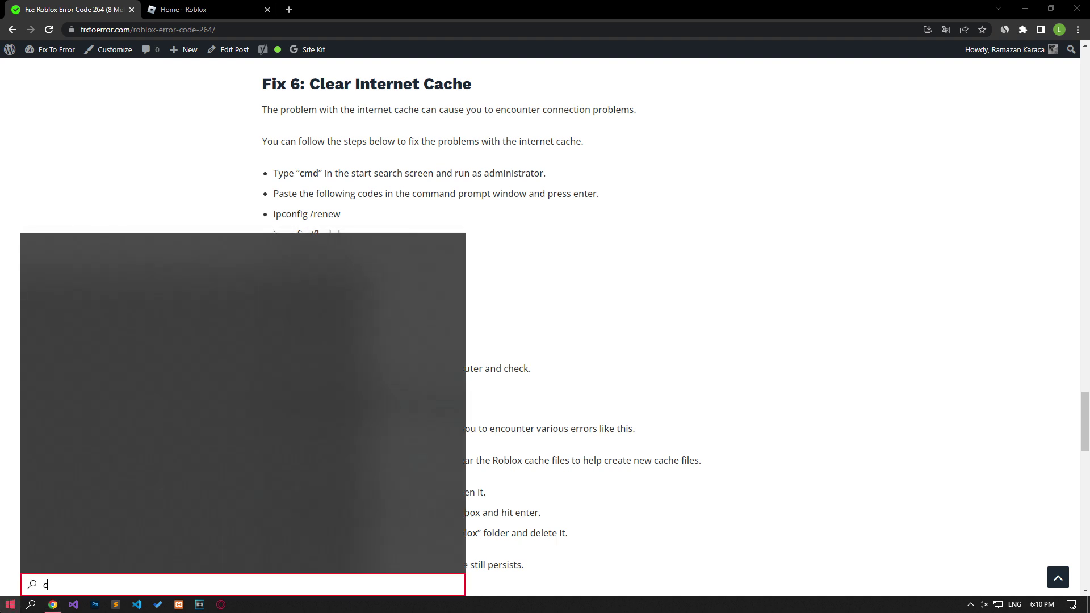
type("cmd")
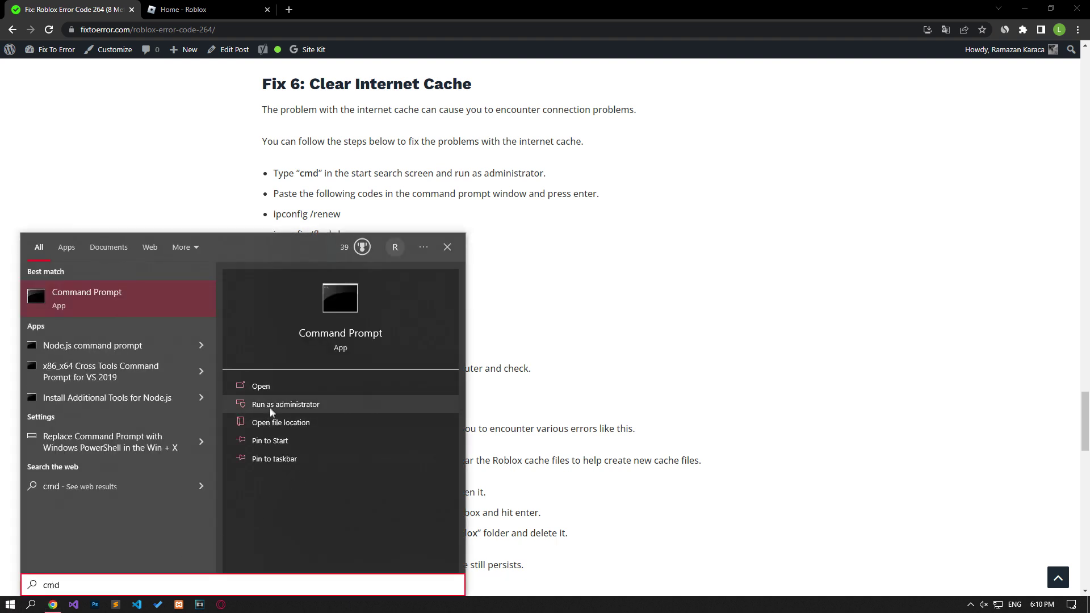
left_click(272, 409)
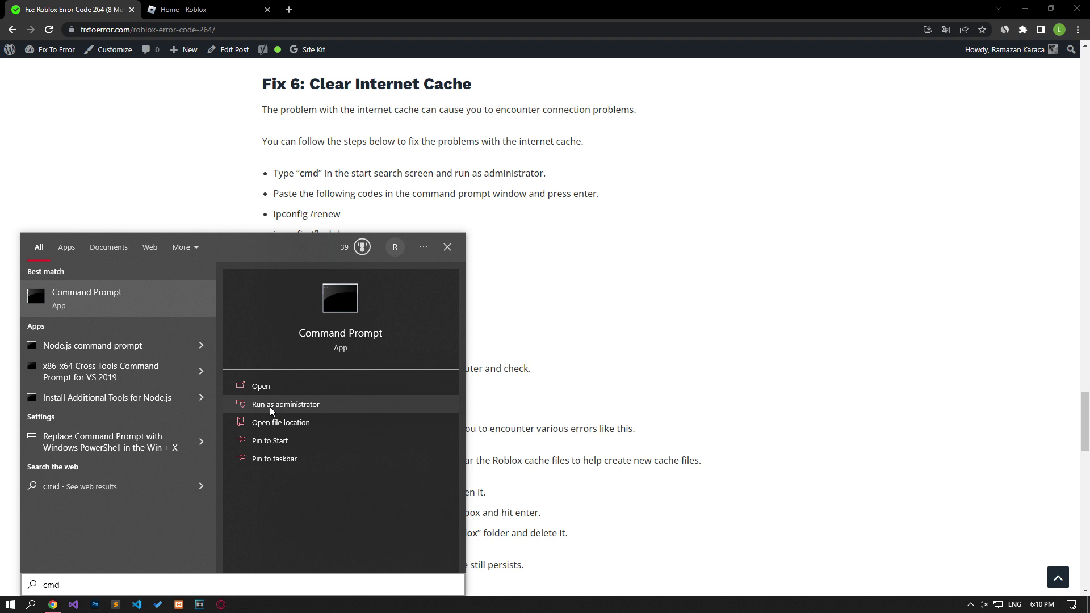
left_click_drag(178, 49, 468, 94)
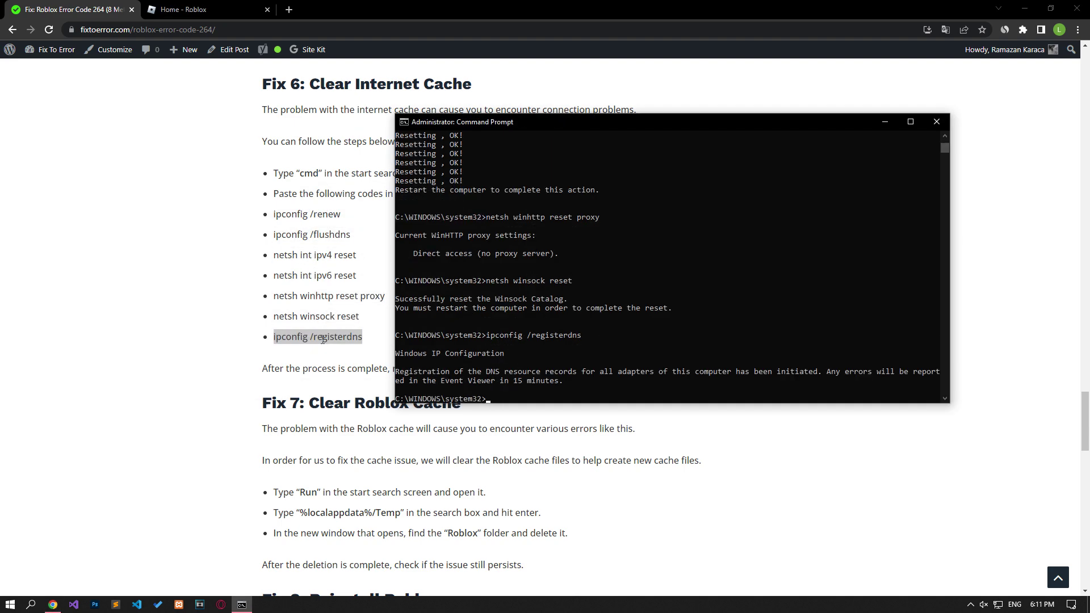
left_click(10, 604)
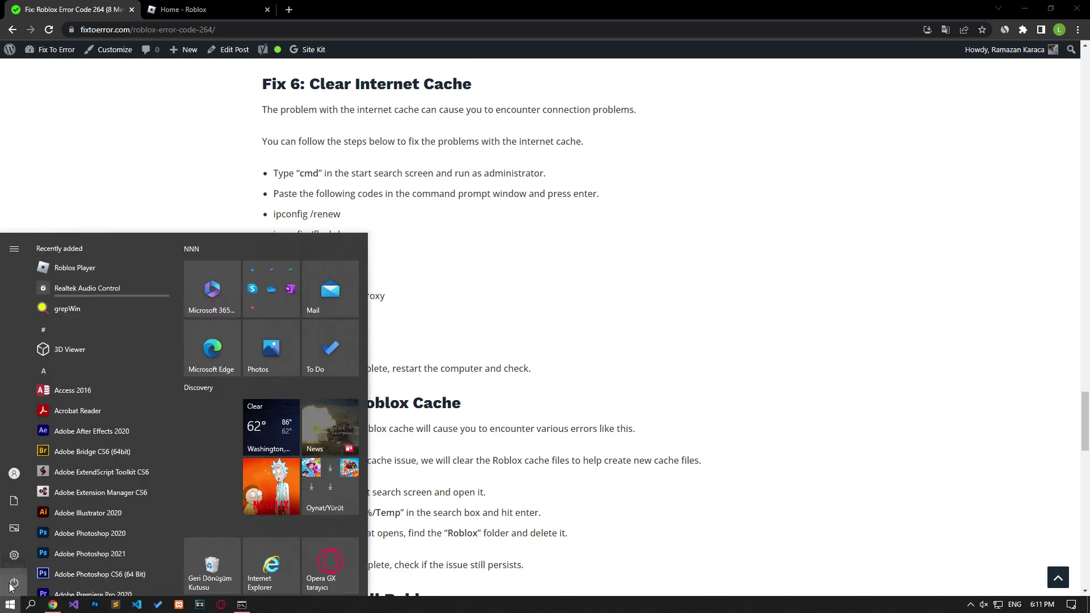
Step: Open the %localappdata%/Temp folder through Run, using the path copied from the article
left_click(13, 582)
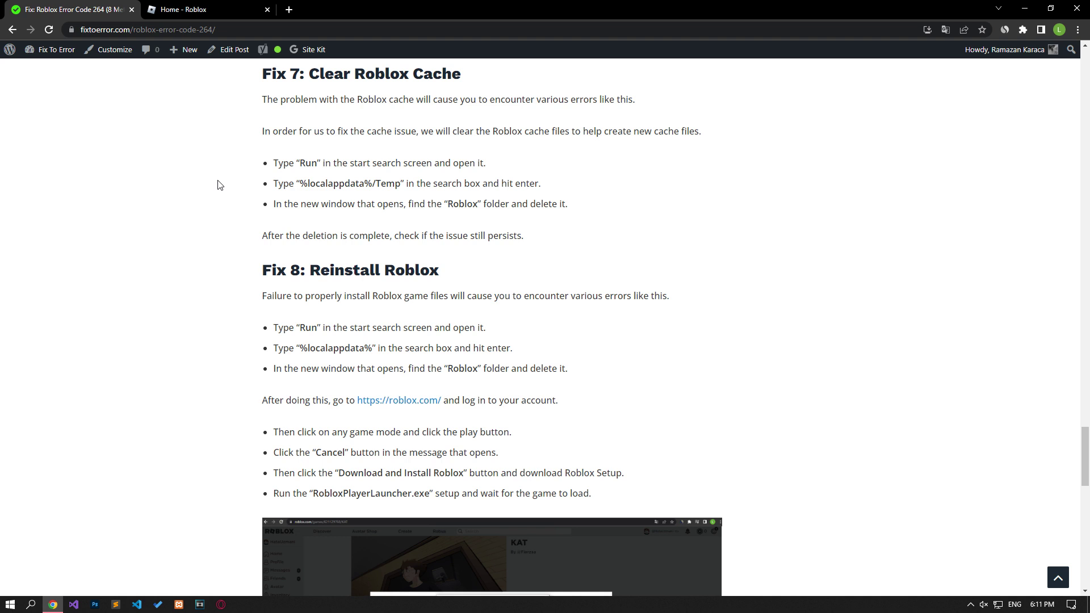
key("super")
type("run")
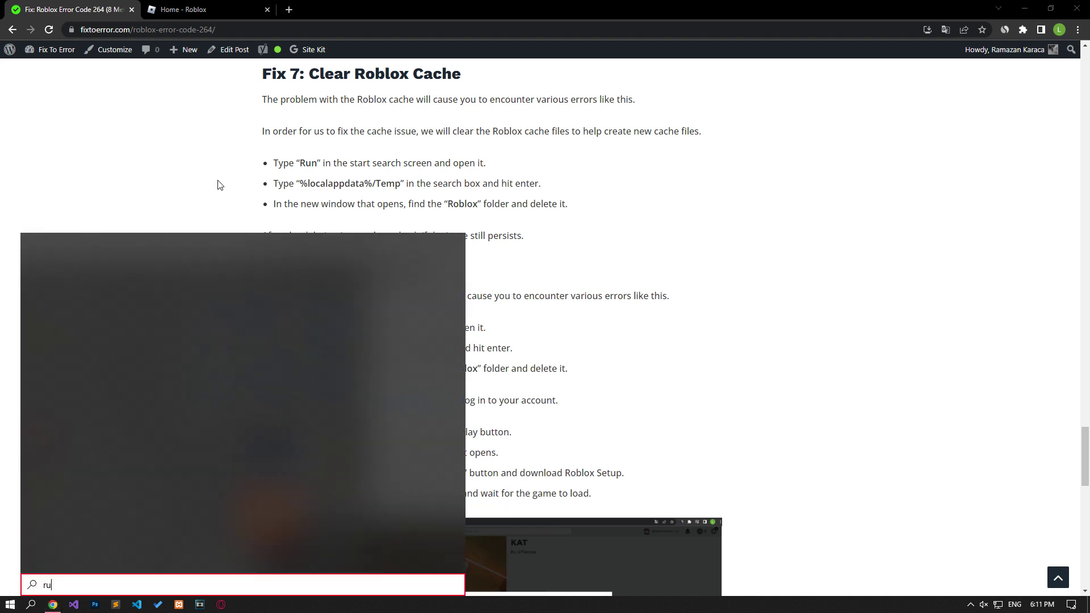
left_click(178, 294)
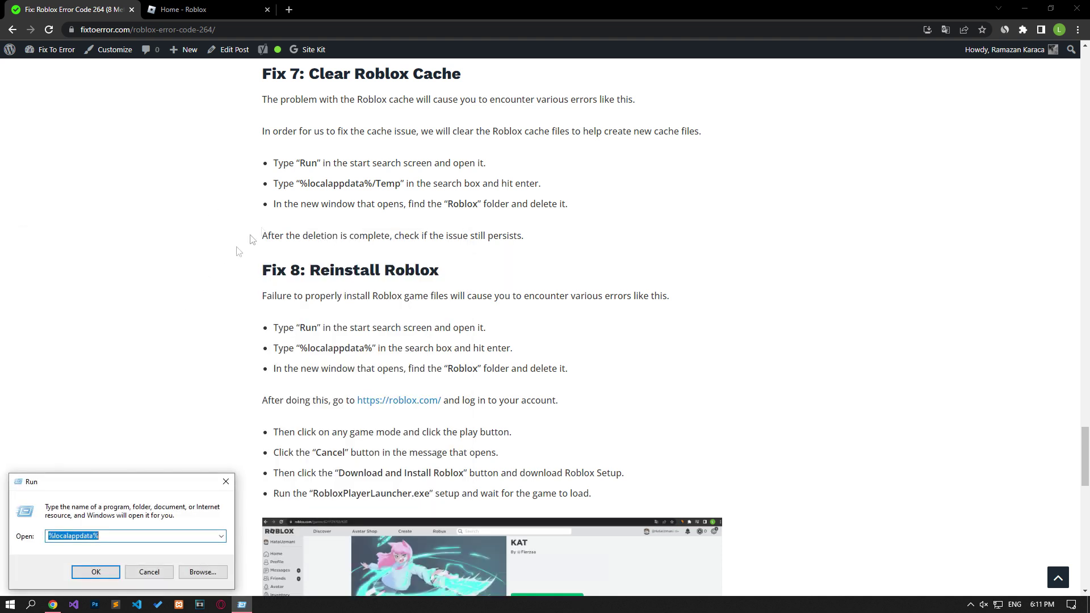
left_click_drag(299, 183, 407, 184)
right_click(408, 184)
left_click(422, 198)
left_click(241, 604)
right_click(85, 535)
left_click(91, 426)
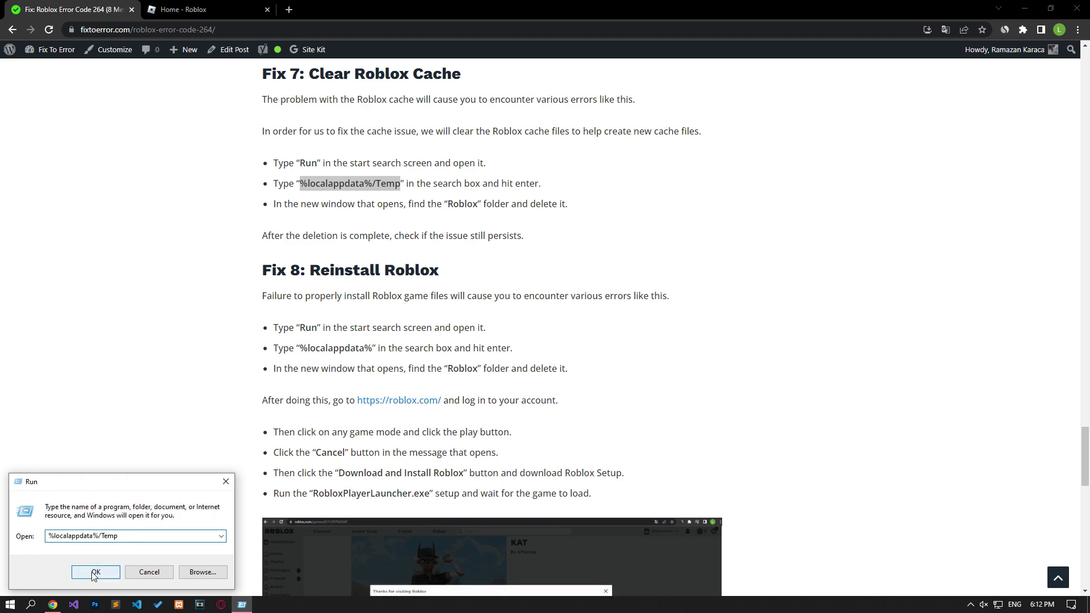
left_click(96, 571)
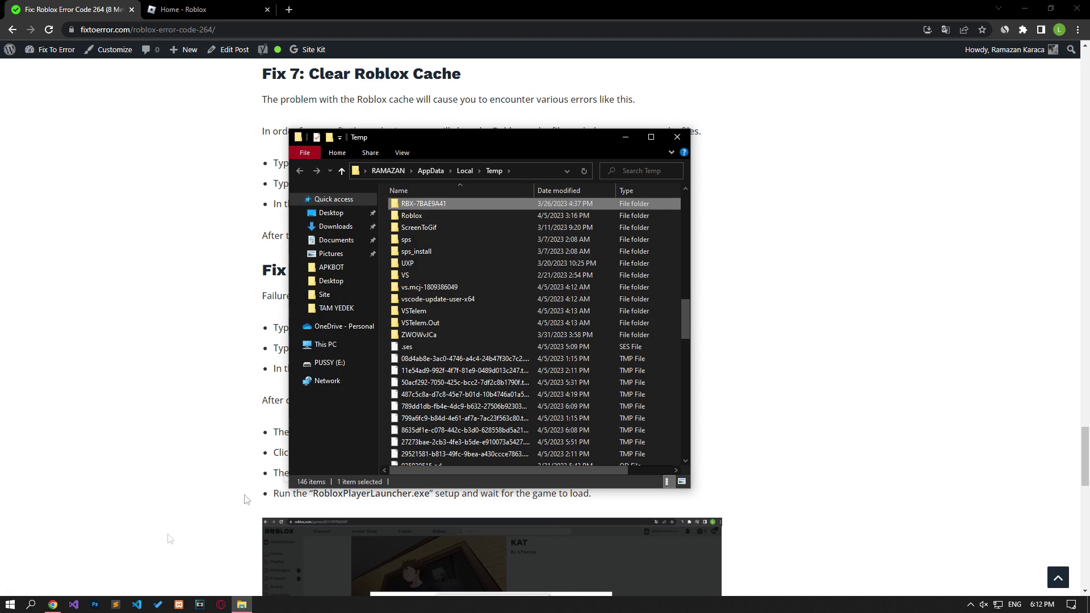
Step: Delete the Roblox folder from Temp
left_click(410, 216)
right_click(410, 217)
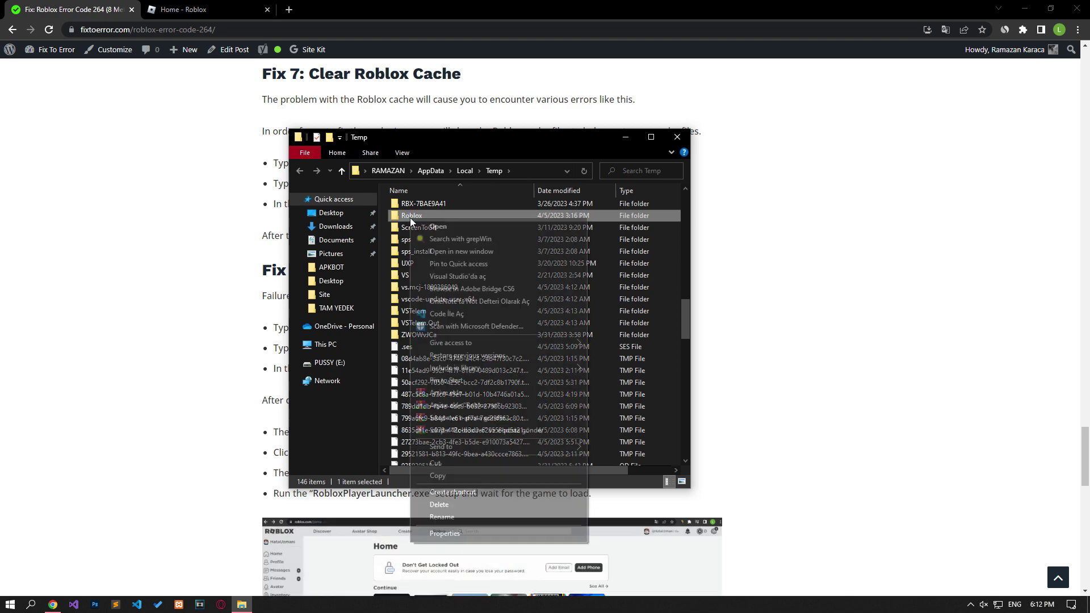
left_click(437, 507)
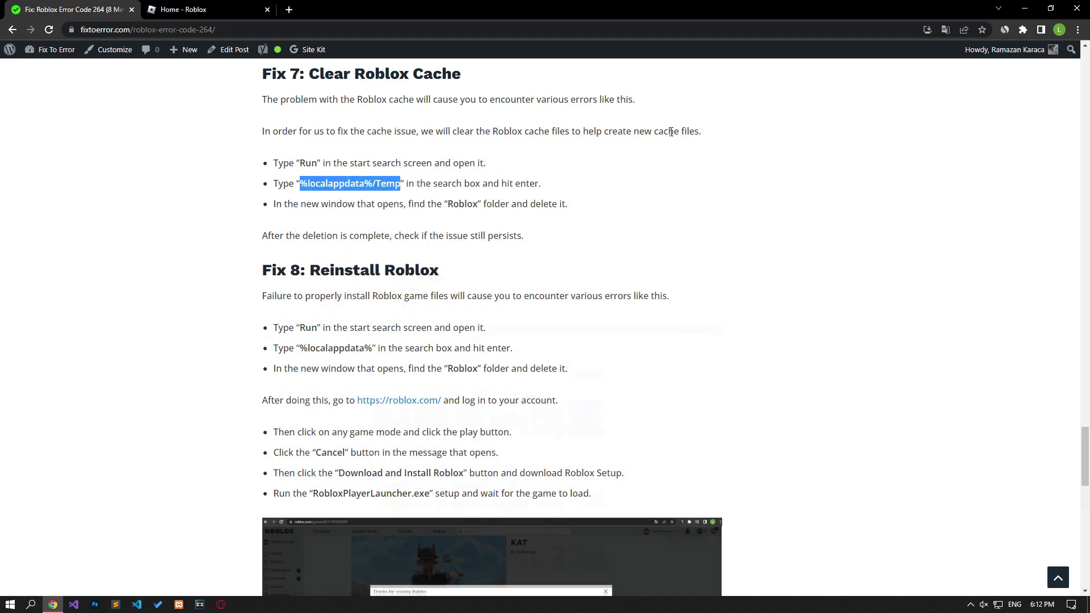
scroll(218, 228, "down", 3)
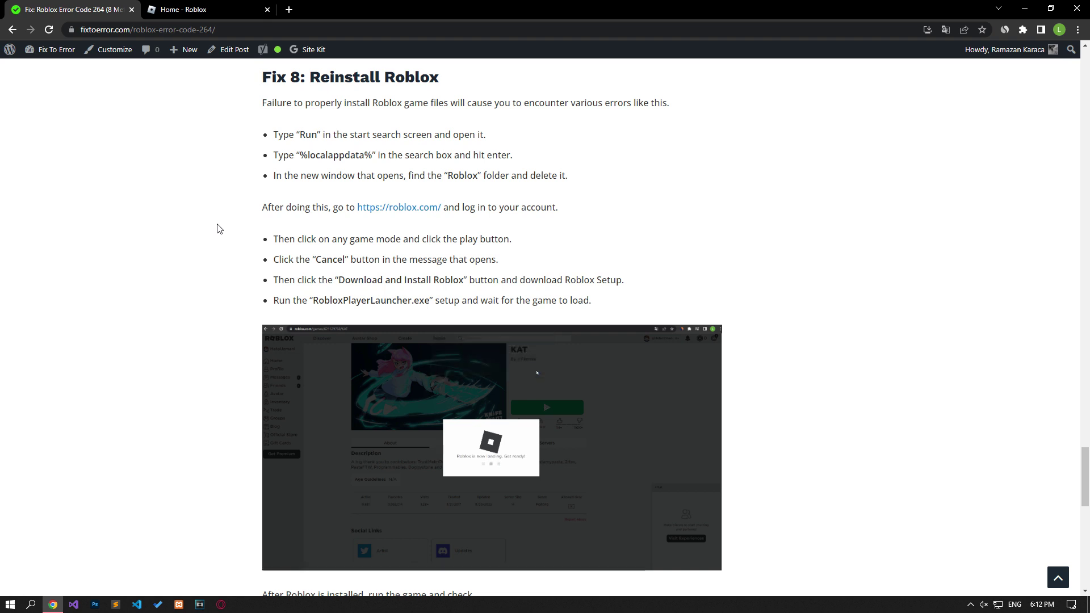
Step: Open the %localappdata% folder through Run, using the path copied from the article
key("super")
type("run")
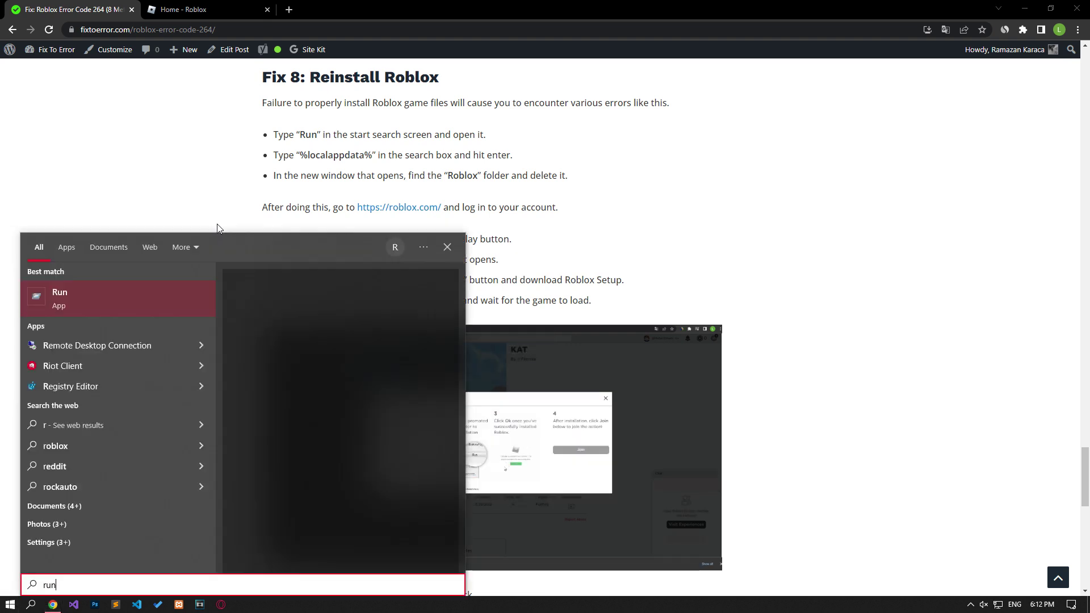
left_click(103, 294)
left_click(335, 154)
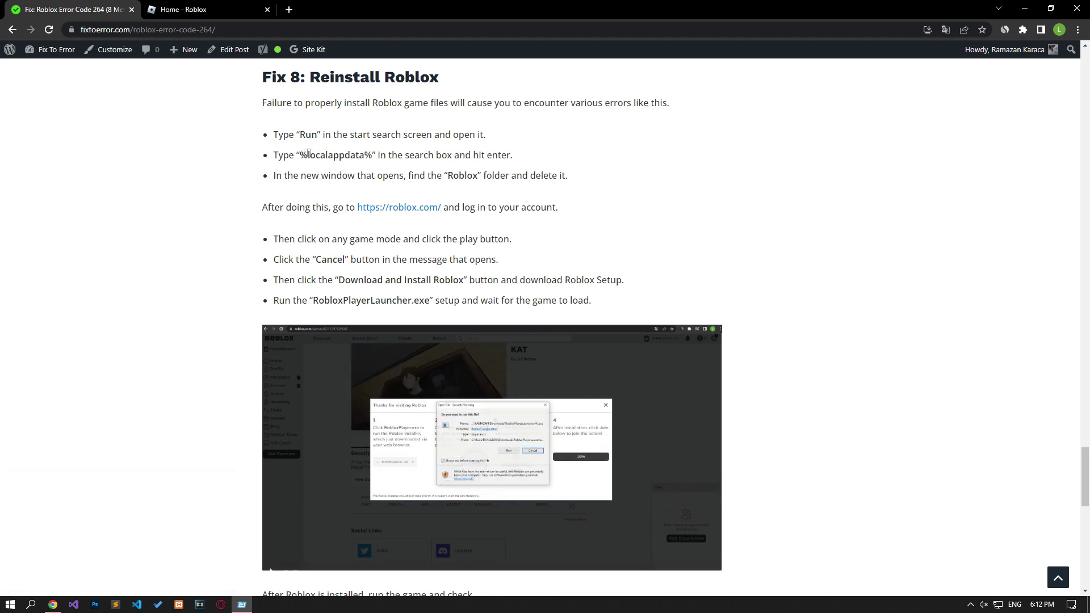
double_click(335, 154)
right_click(368, 152)
left_click(401, 164)
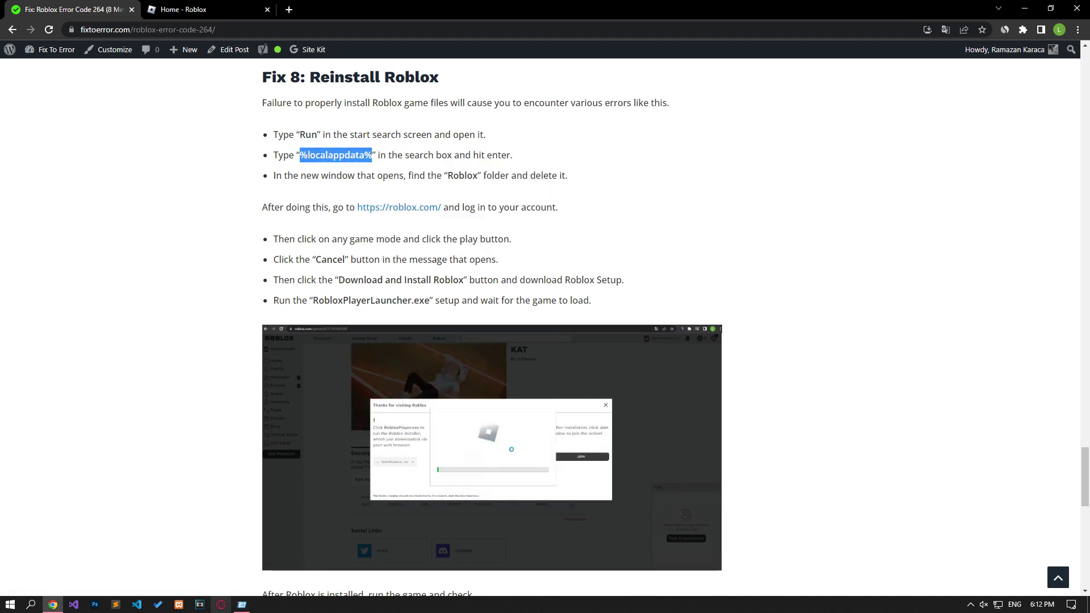
left_click(242, 605)
right_click(109, 536)
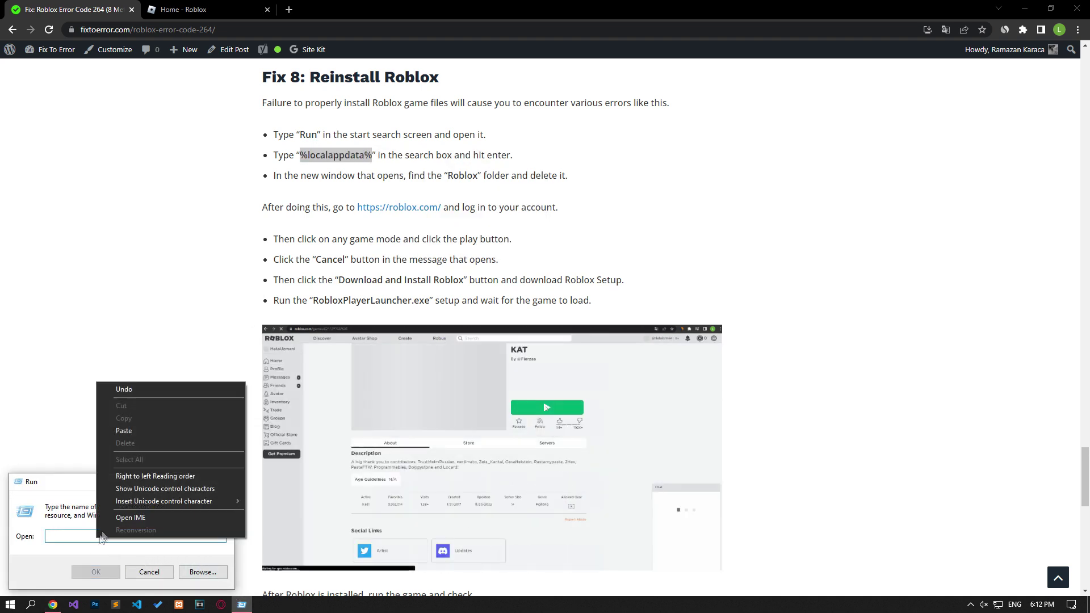
left_click(136, 423)
left_click(95, 571)
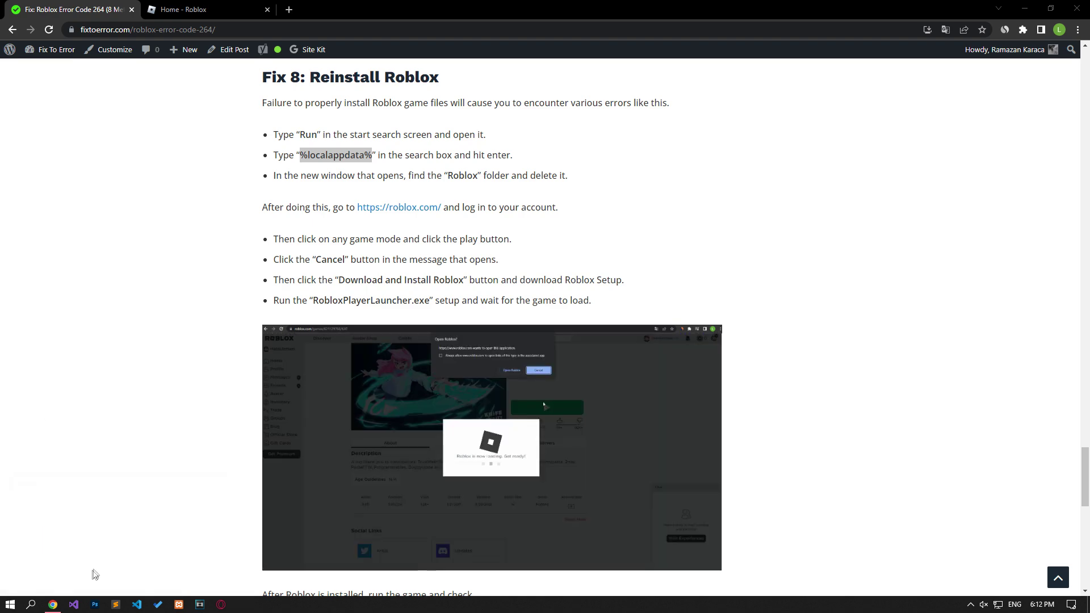
Step: Delete the Roblox folder from AppData\Local and close File Explorer
key("r")
left_click(420, 239)
right_click(420, 240)
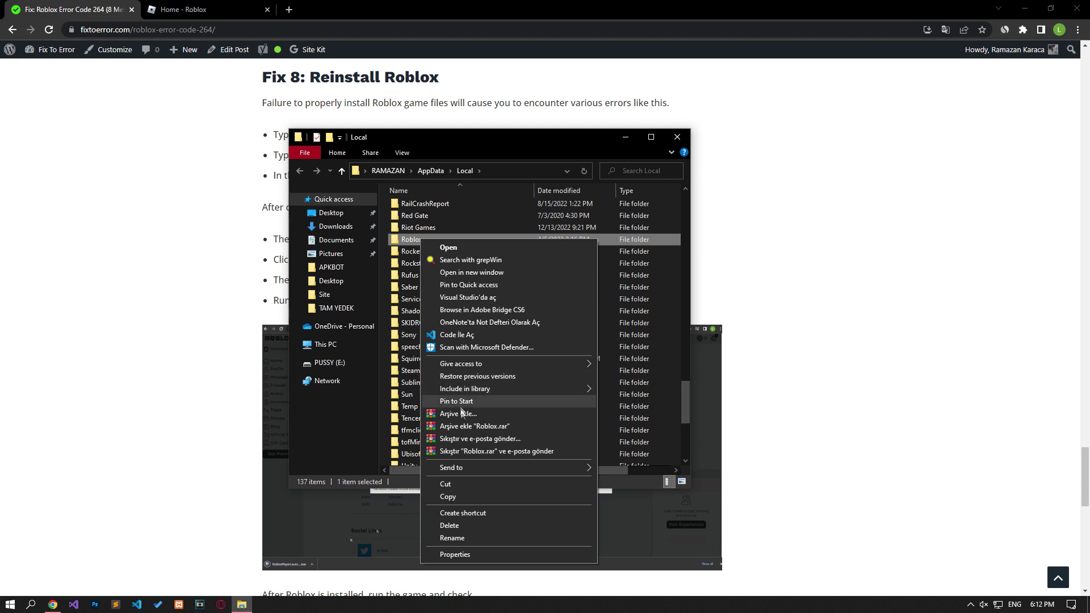
left_click(449, 525)
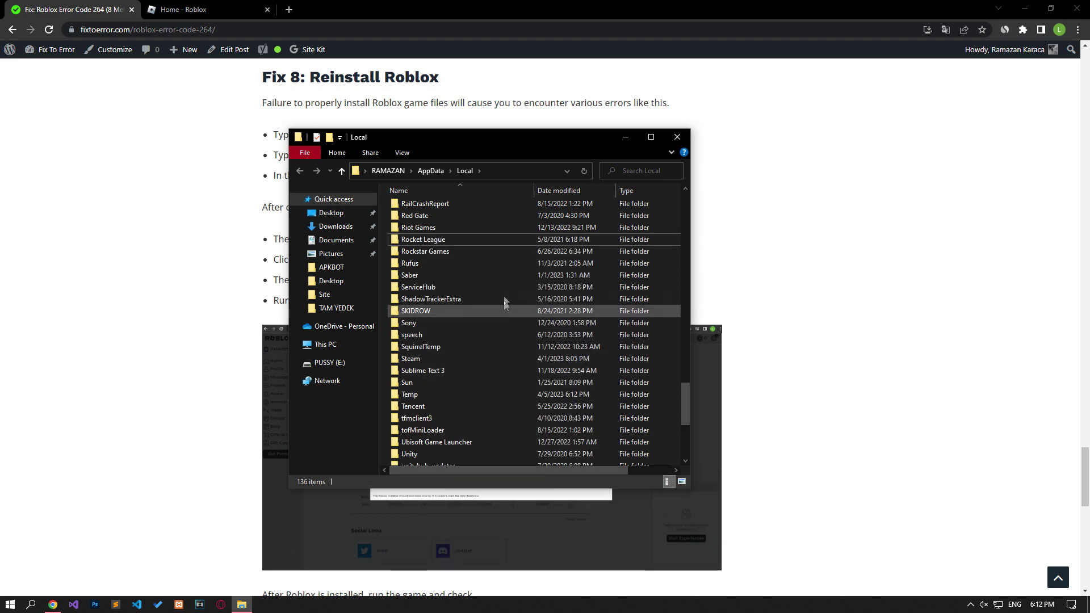
left_click(679, 138)
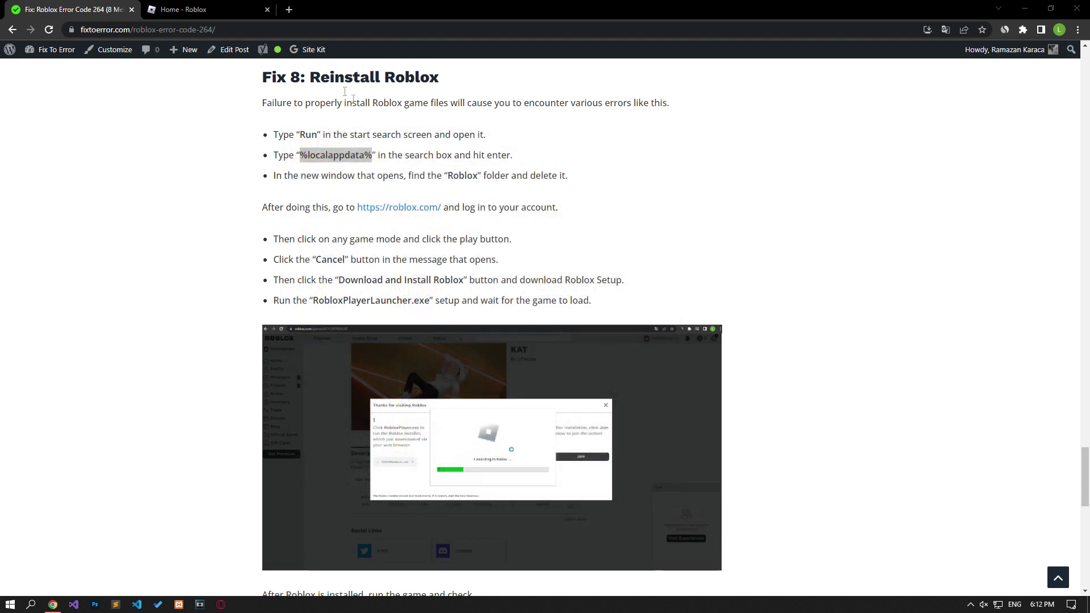
Step: Download the Roblox installer from KAT's Play prompt, run it, and dismiss the success notice
left_click(190, 9)
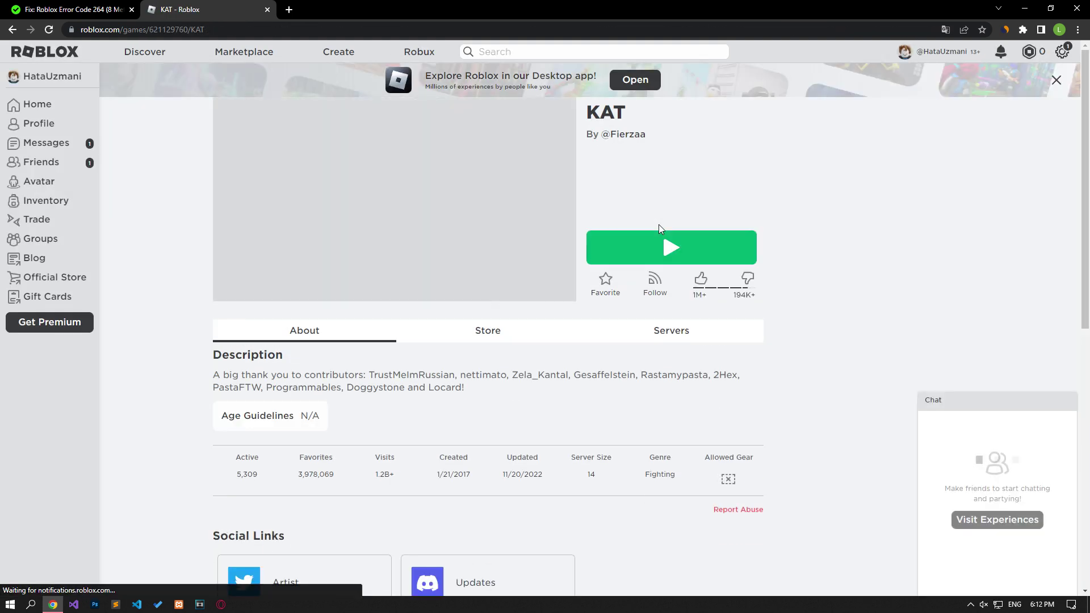
left_click(659, 244)
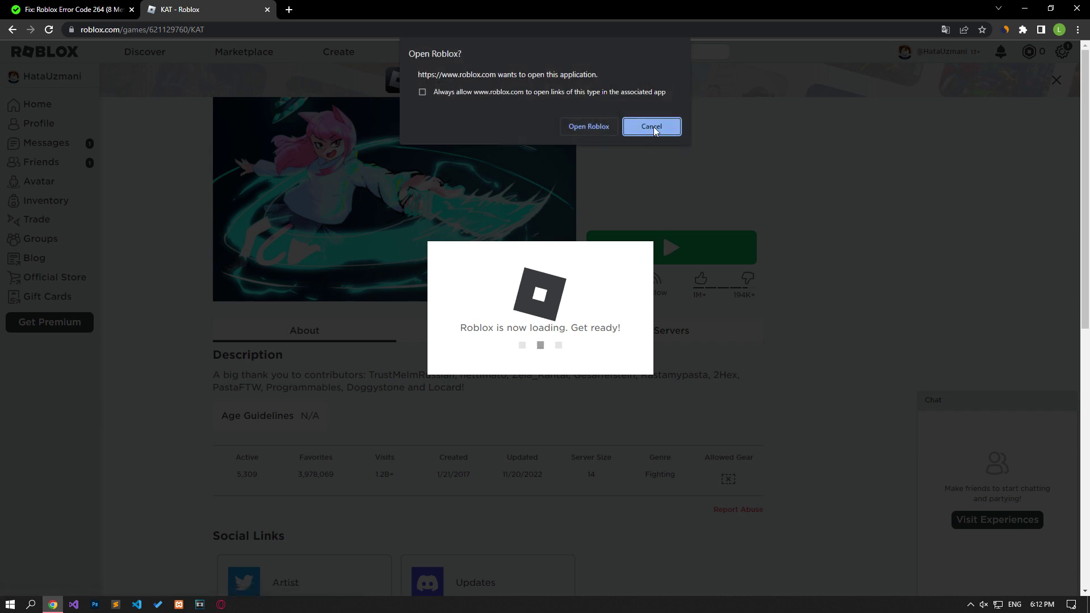
left_click(652, 126)
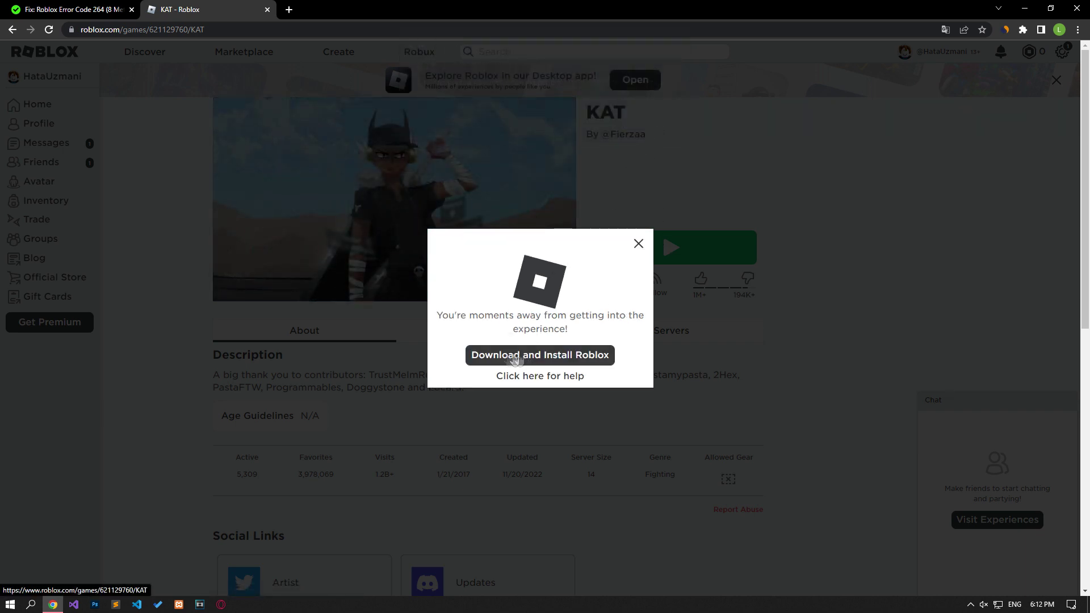
left_click(566, 361)
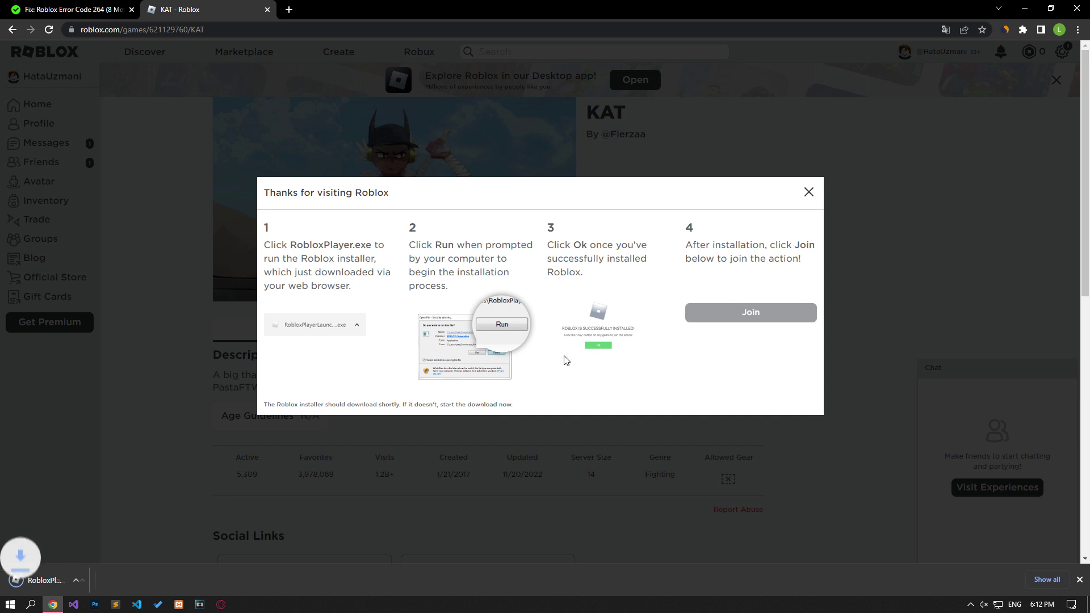
left_click(52, 586)
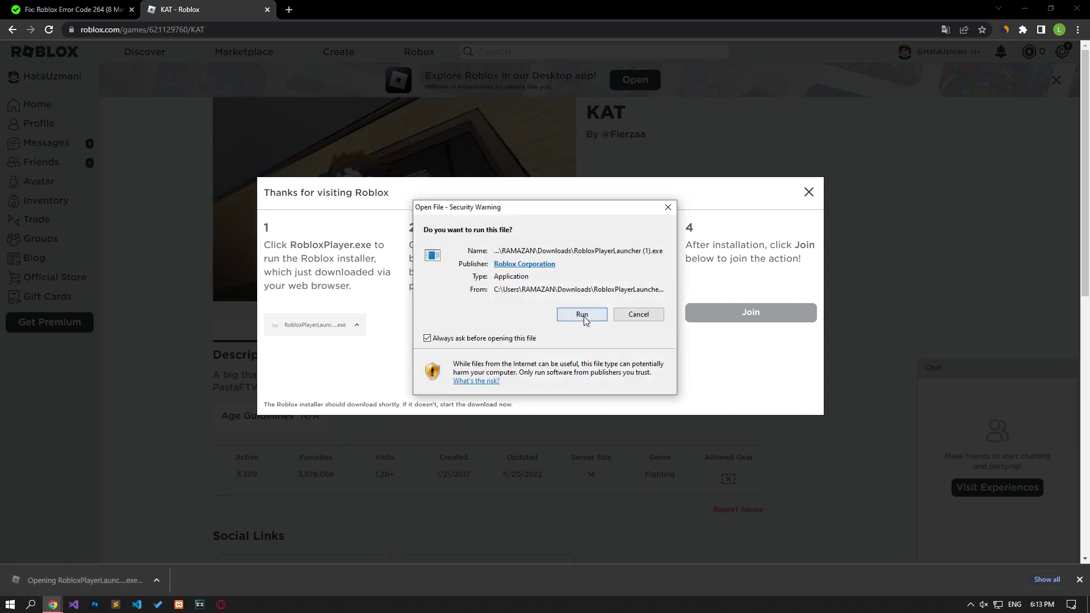
left_click(583, 315)
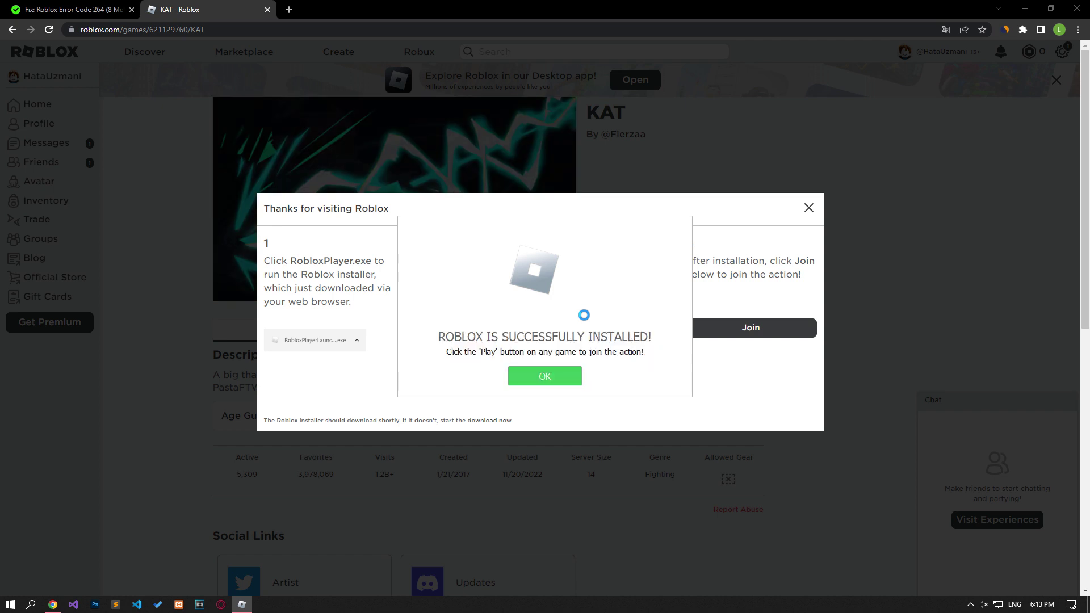
left_click(552, 383)
Step: Close the install instructions, press Play on KAT, and allow Open Roblox
left_click(809, 208)
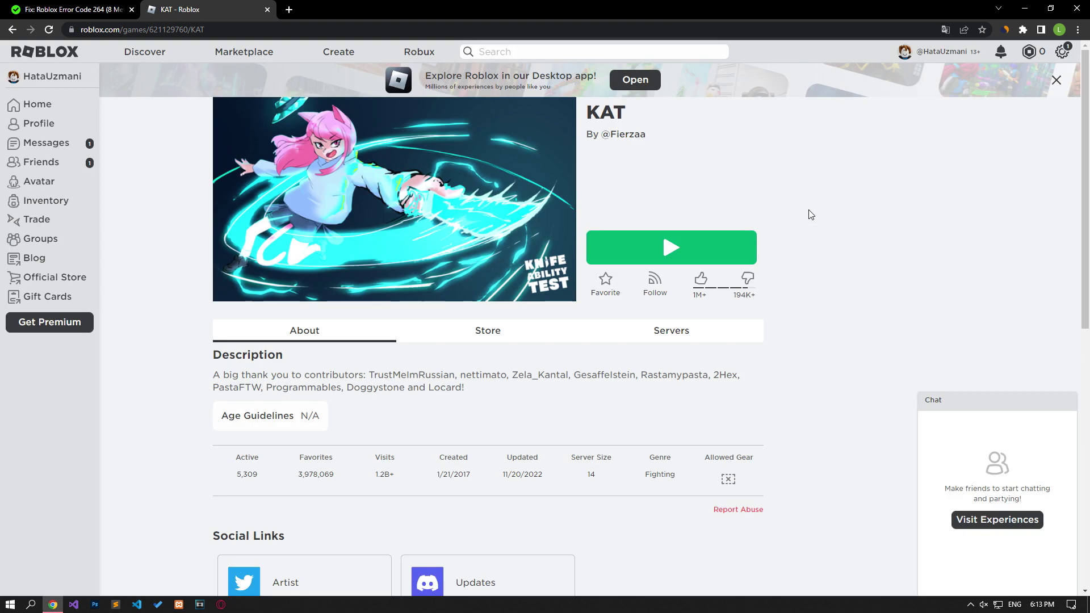
left_click(666, 249)
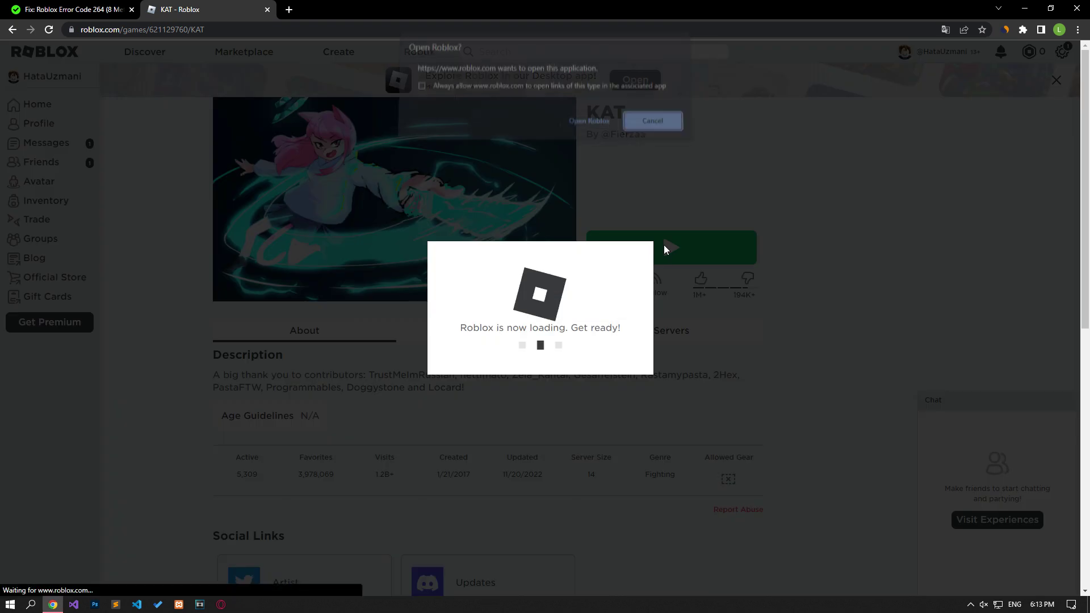
left_click(575, 122)
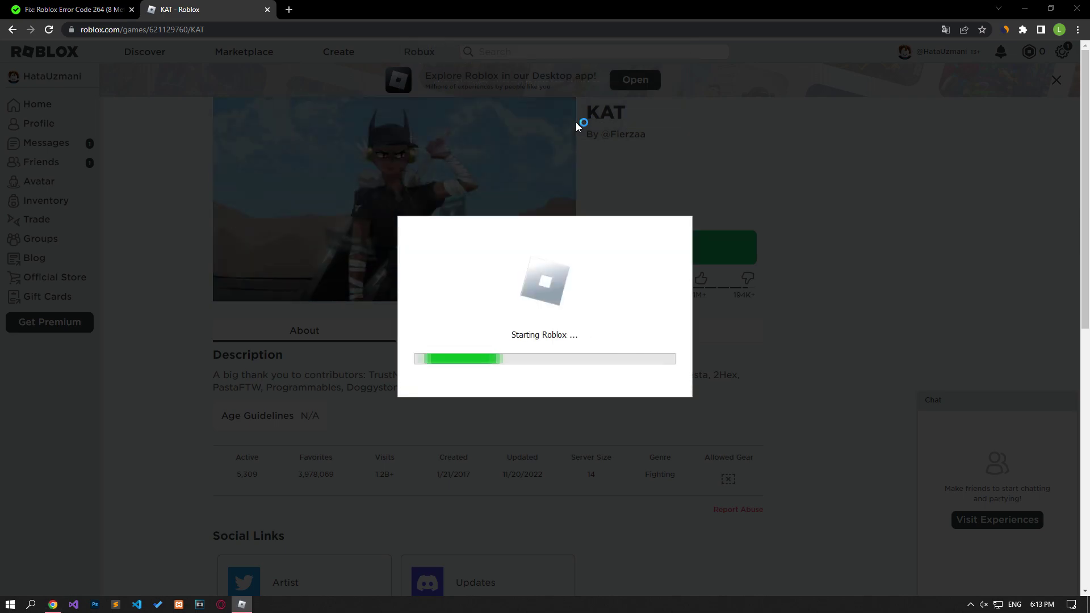